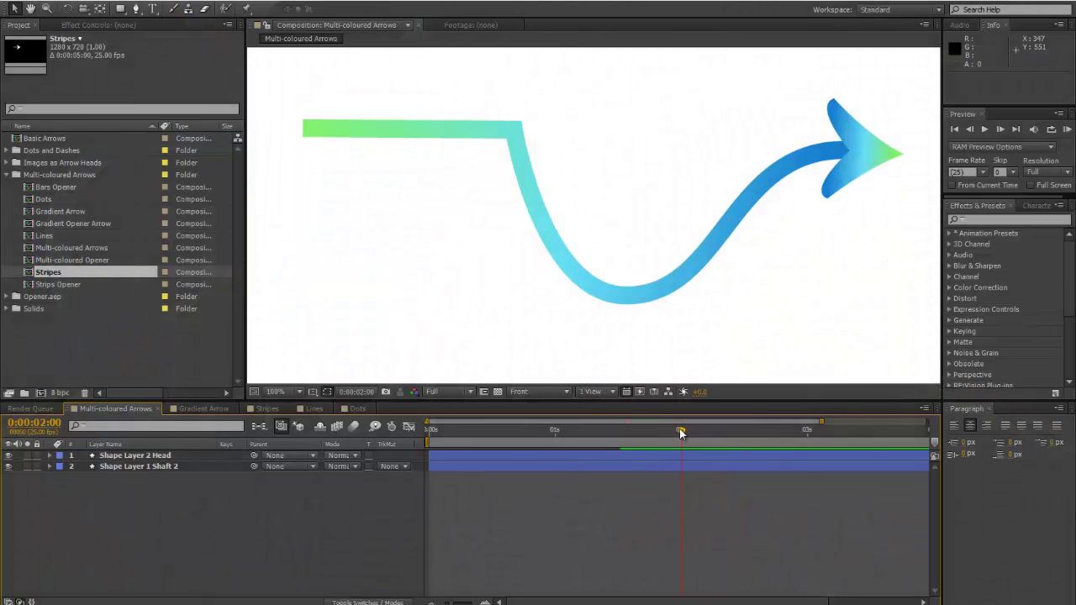
Step: Rewind the timeline and switch to the Gradient Arrow composition with its dark red Head and Shaft arrow
left_click_drag(679, 429, 681, 463)
left_click(208, 408)
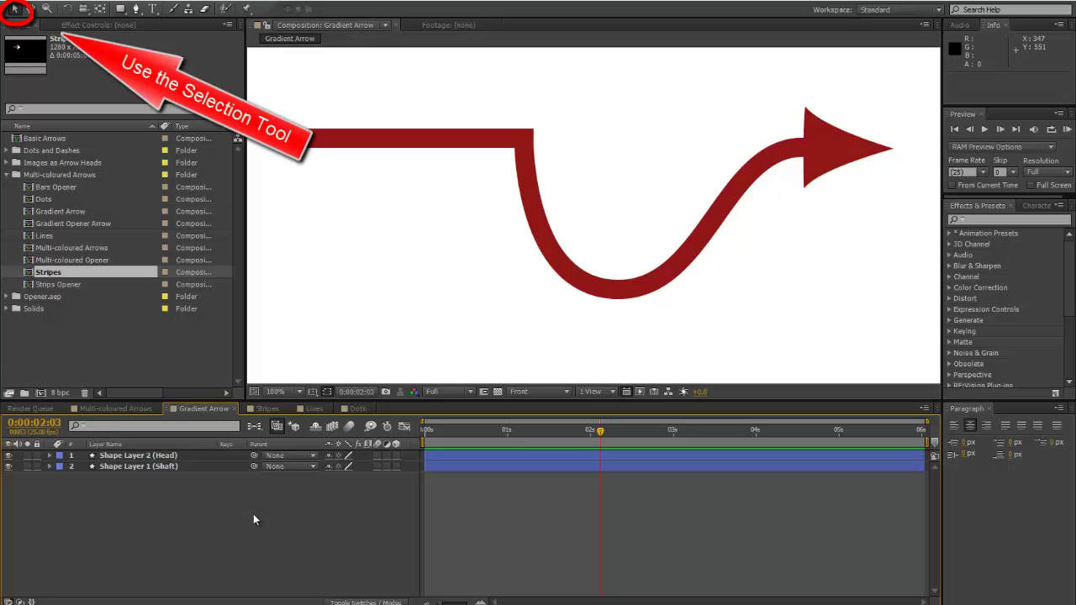
Step: Change the Shape Layer 2 (Head) fill from solid red to a Linear Gradient
left_click(135, 456)
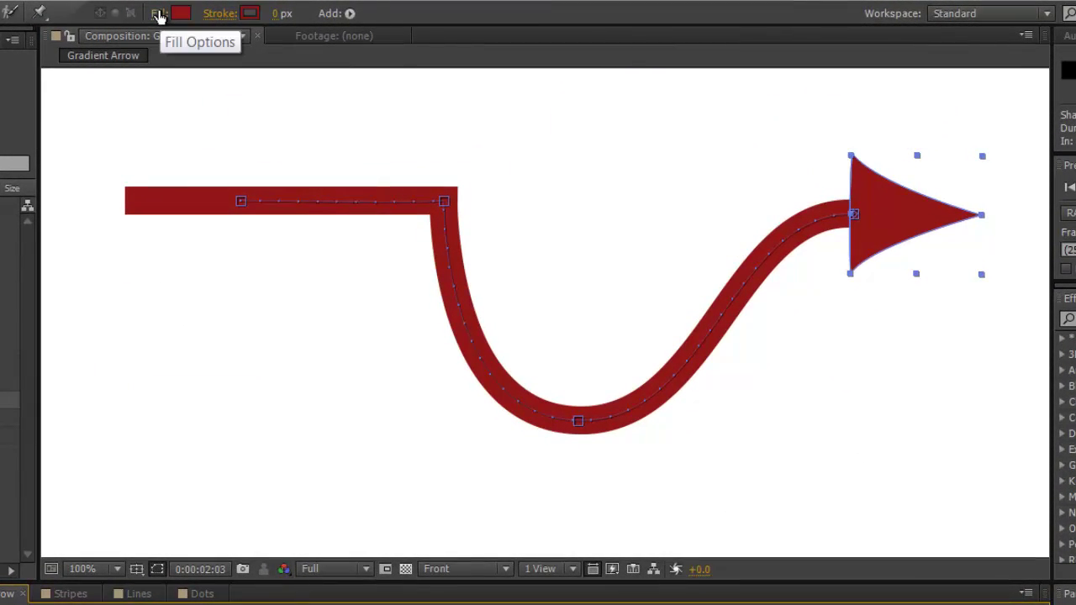
left_click(160, 15)
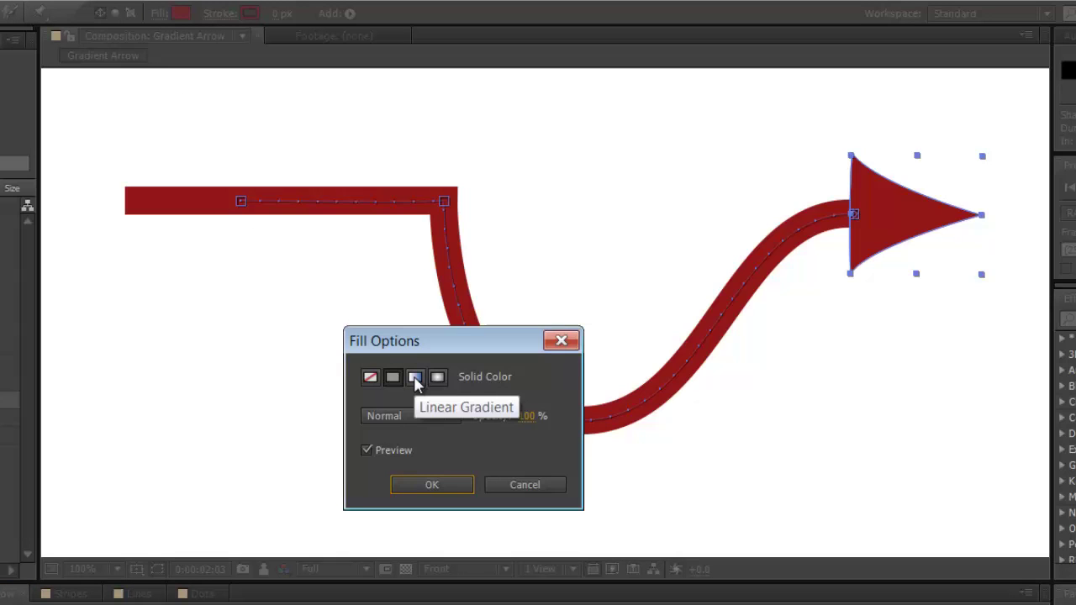
left_click(415, 378)
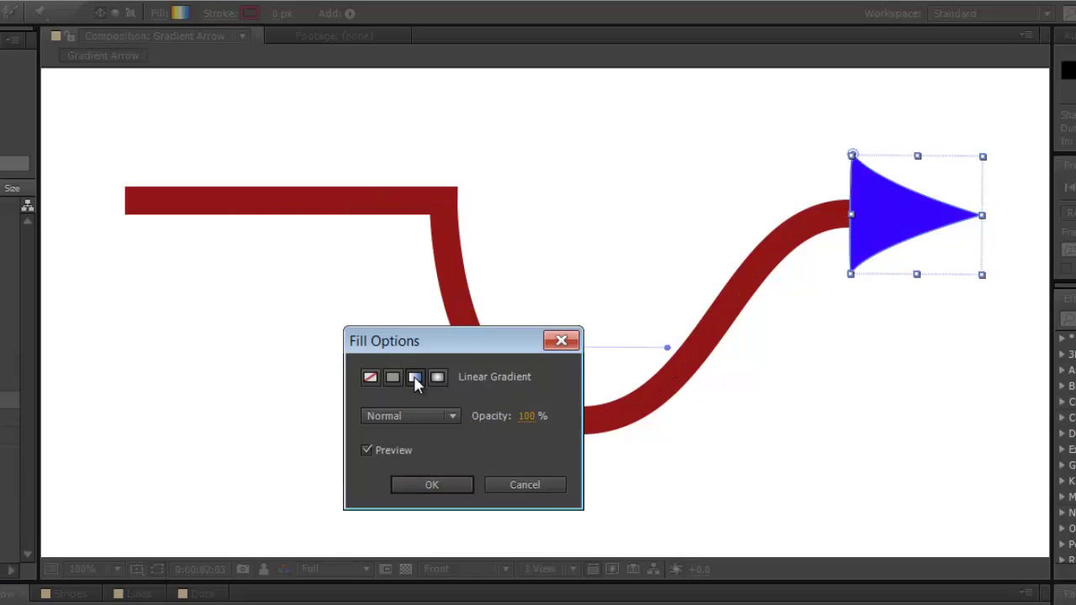
left_click(437, 485)
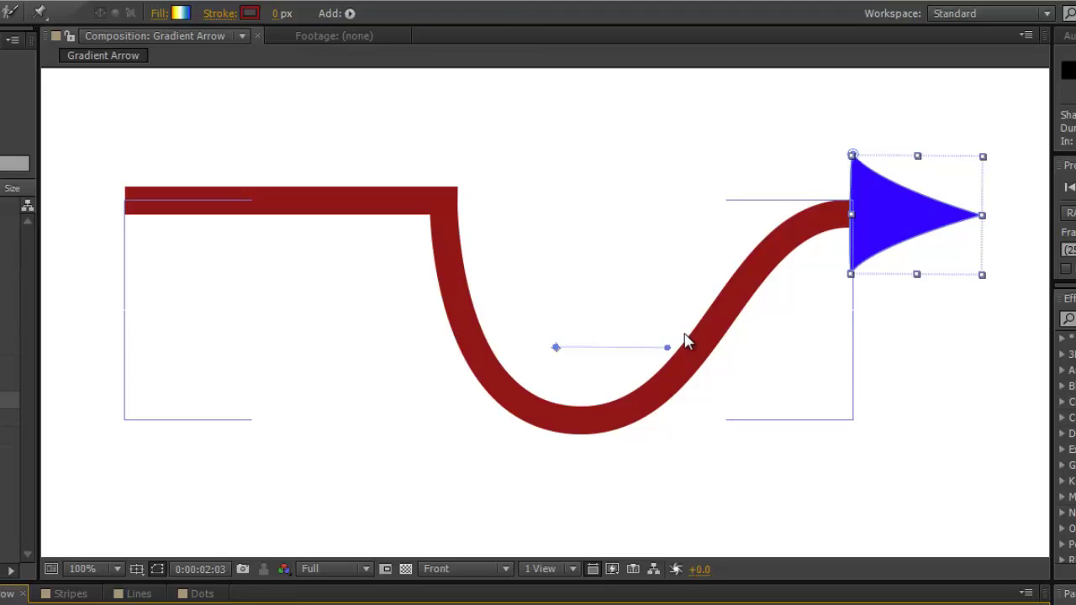
Step: Place the Head gradient's start handle at the arrowhead base and its end handle at the tip
mouse_move(545, 328)
left_mouse_down()
mouse_move(651, 408)
mouse_move(667, 320)
left_mouse_up()
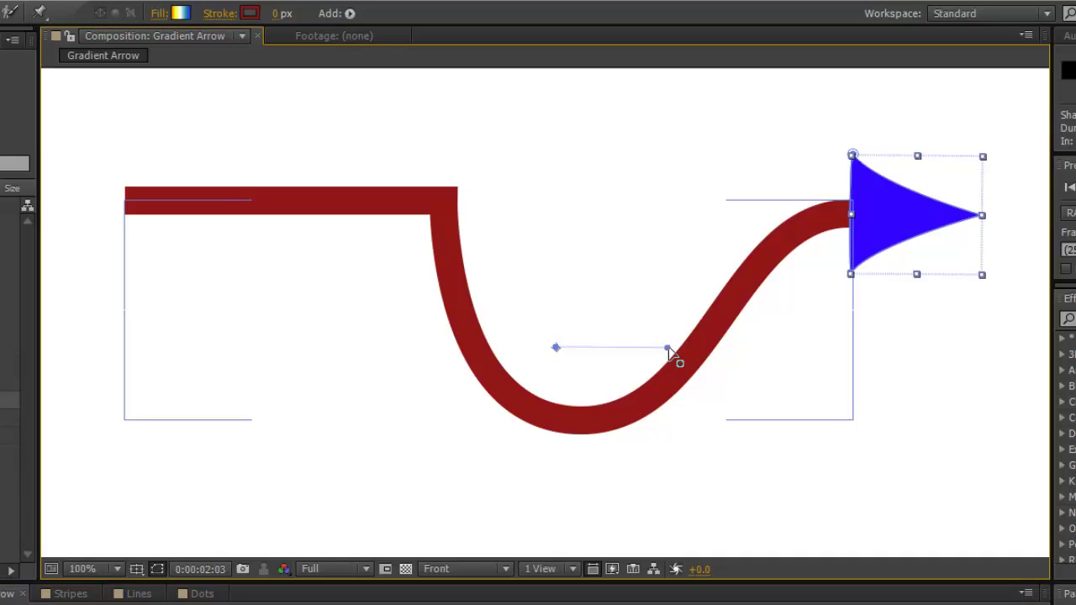
left_click_drag(669, 350, 983, 217)
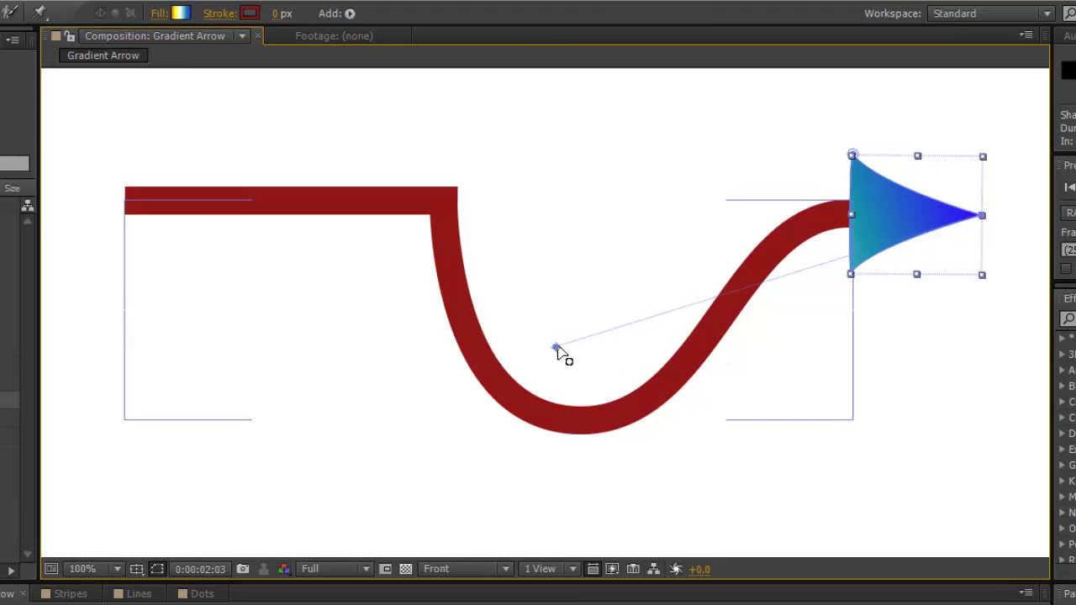
left_click_drag(556, 347, 853, 217)
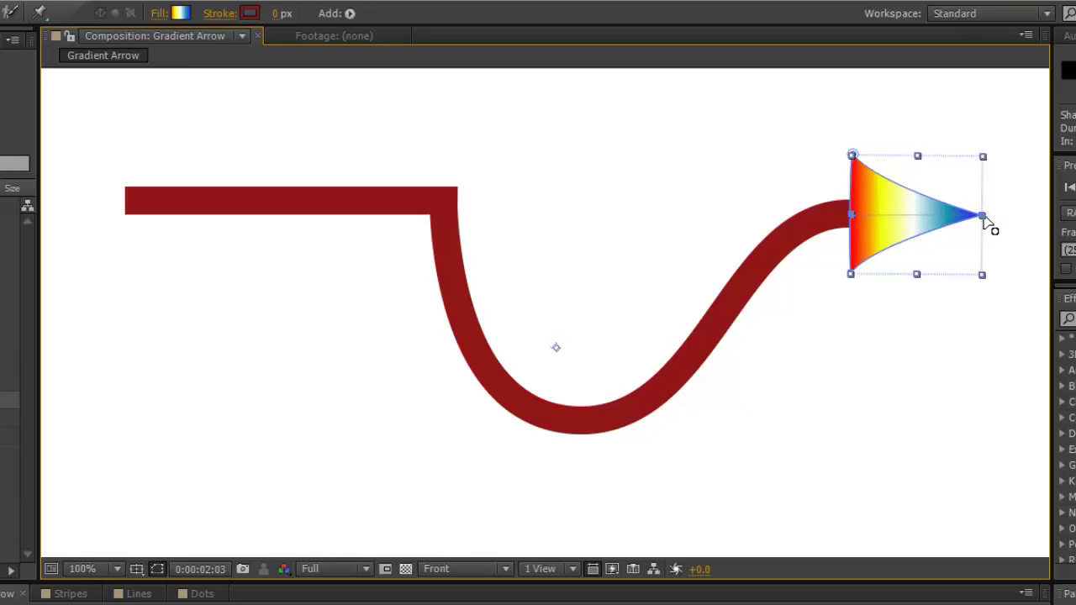
Step: Reposition the Head gradient handles so it runs blue at the base through white and yellow to red at the tip
mouse_move(982, 216)
left_mouse_down()
mouse_move(944, 218)
mouse_move(984, 217)
left_mouse_up()
left_click_drag(850, 218, 921, 160)
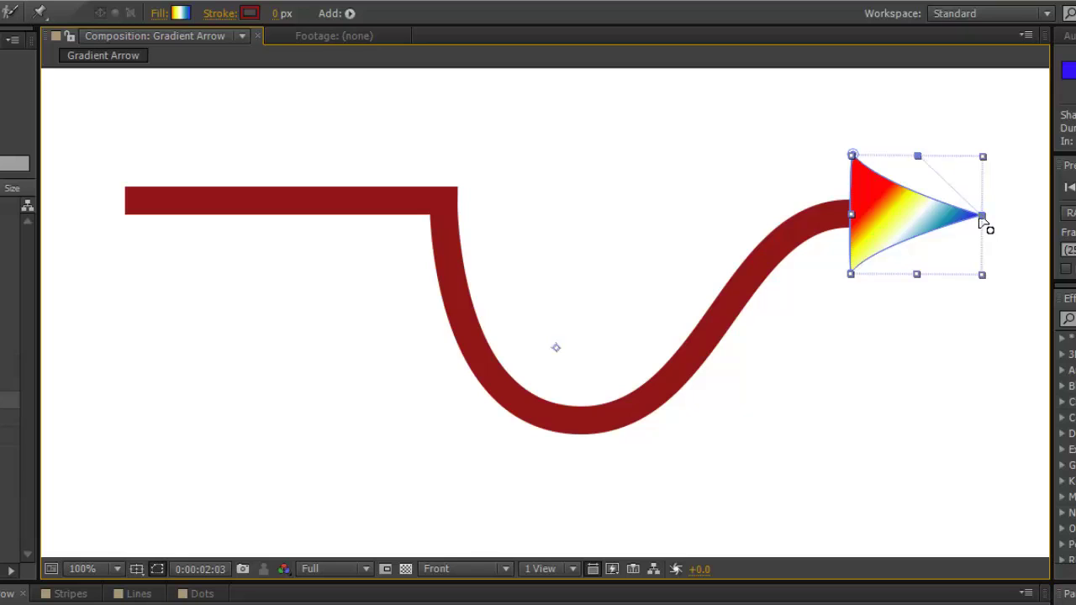
left_click_drag(979, 223, 915, 275)
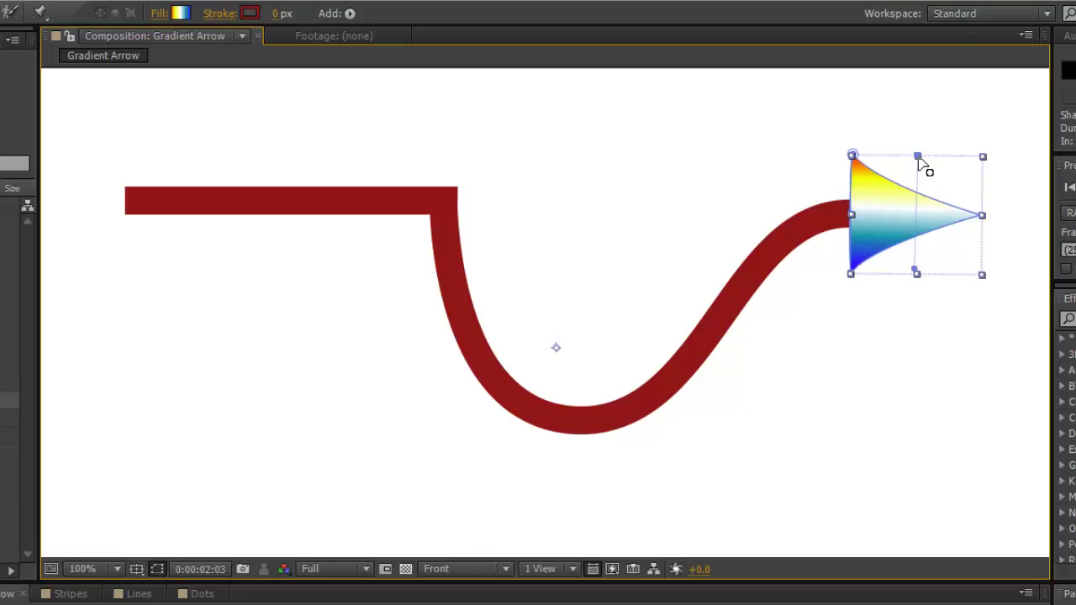
left_click_drag(920, 162, 985, 221)
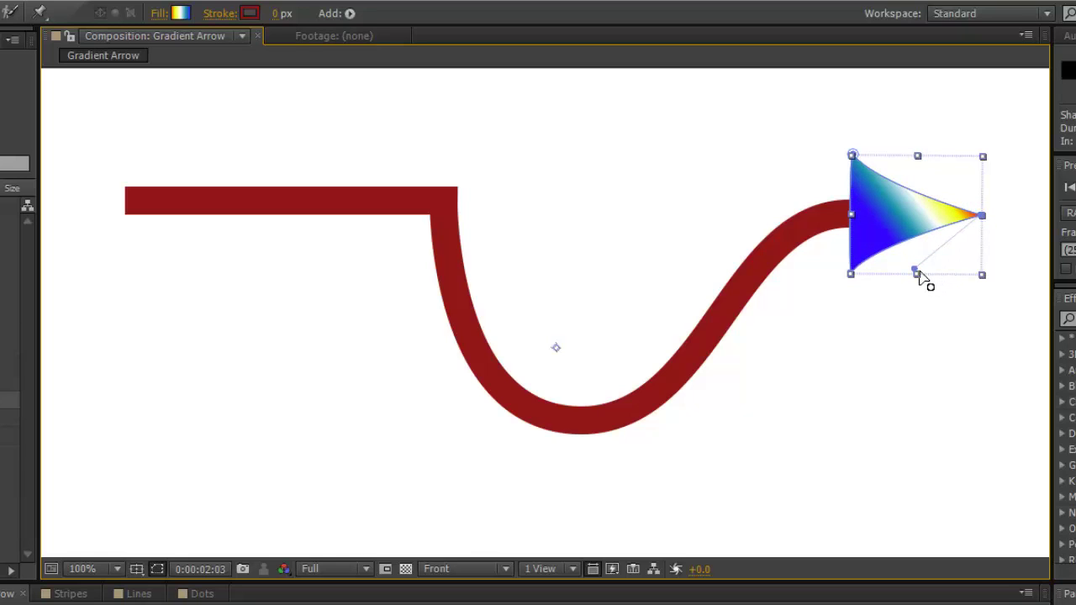
left_click_drag(915, 271, 852, 215)
left_click(144, 588)
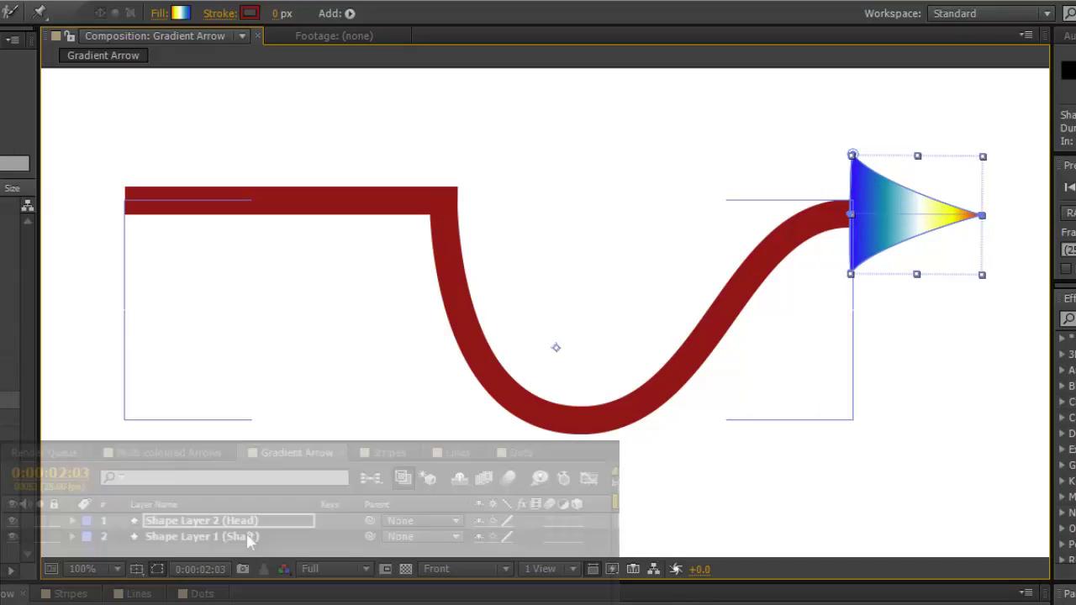
Step: Switch the Shaft layer's stroke to a Linear Gradient stretched from the shaft's left end past the arrowhead
left_click(218, 538)
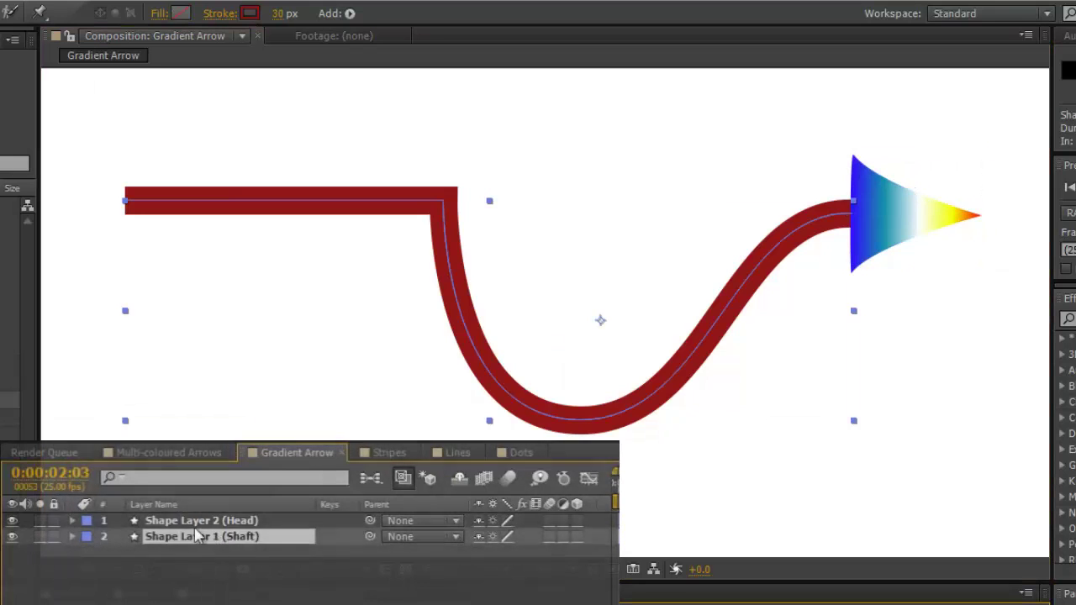
left_click(217, 13)
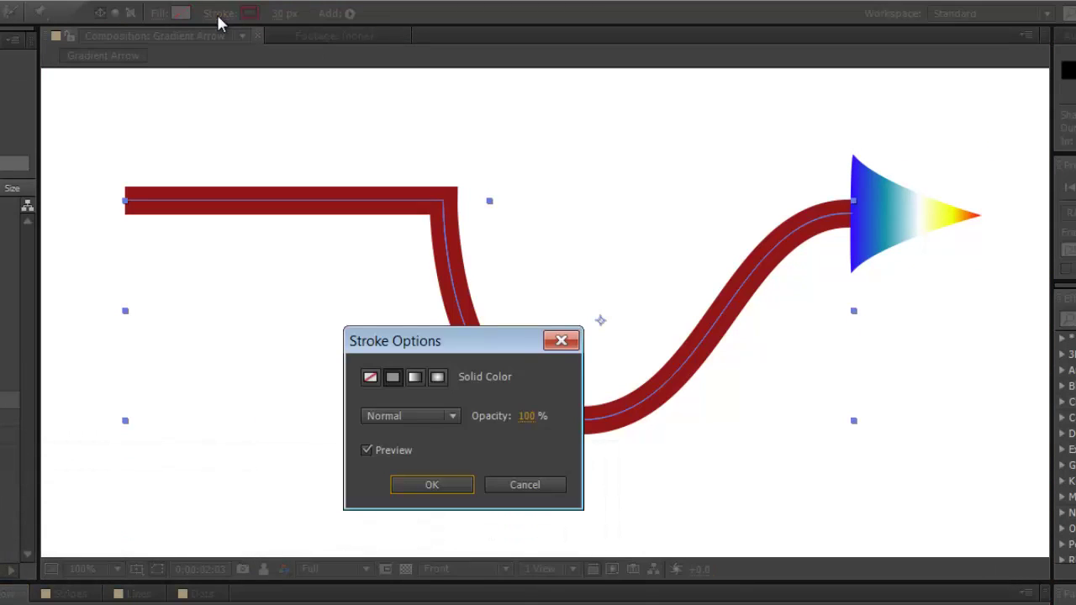
left_click(415, 378)
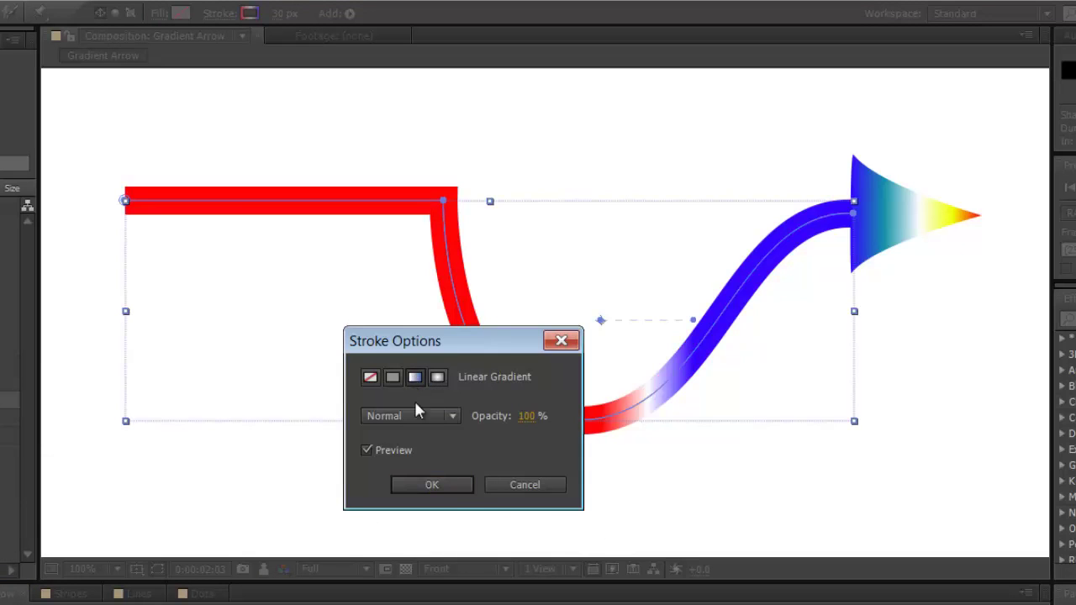
left_click(432, 485)
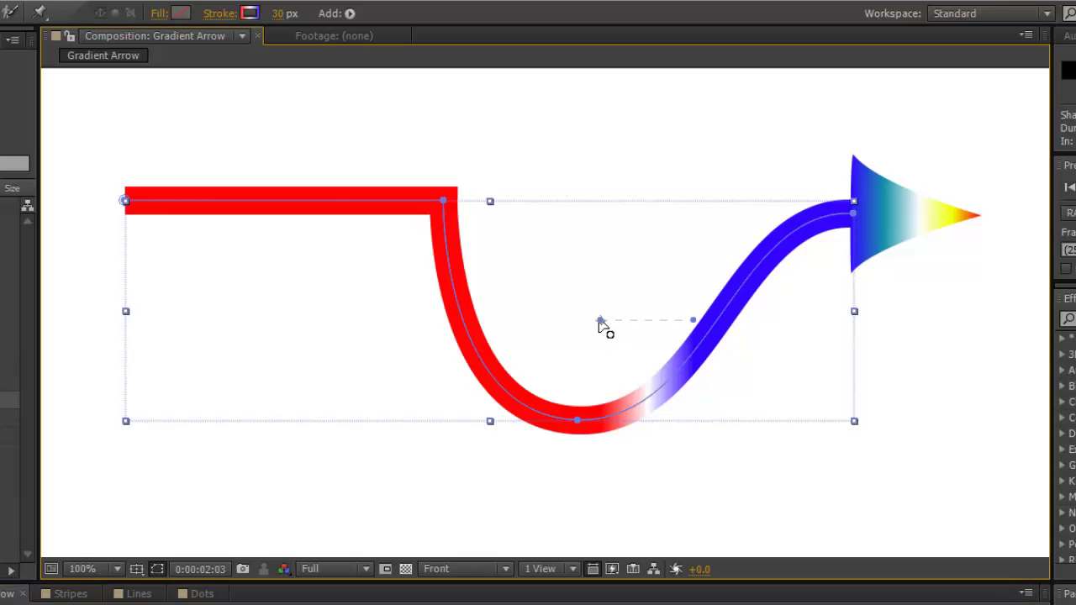
left_click_drag(600, 323, 127, 313)
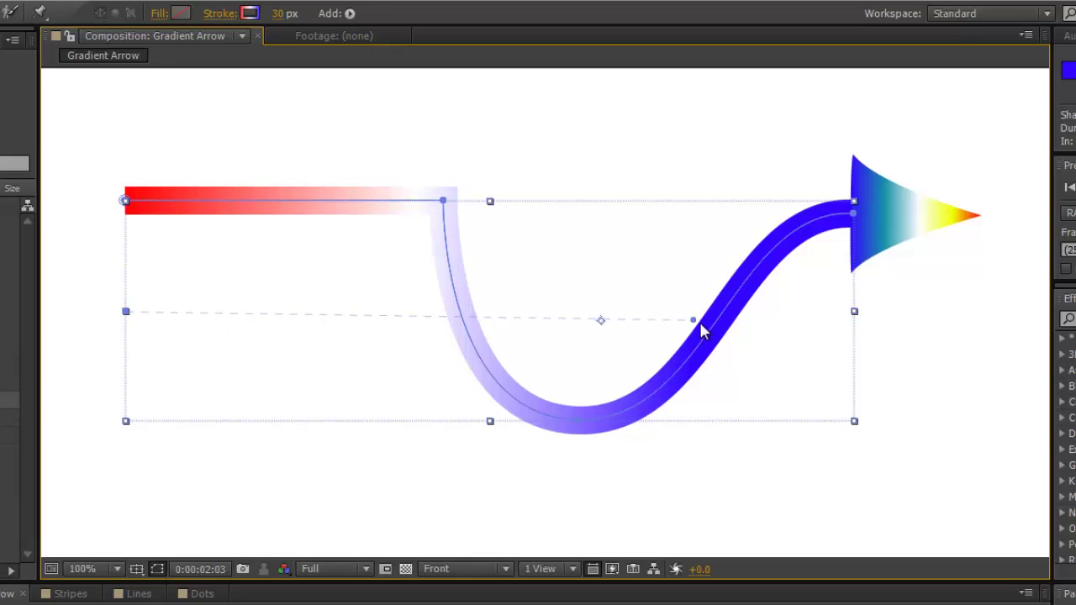
left_click_drag(696, 321, 862, 312)
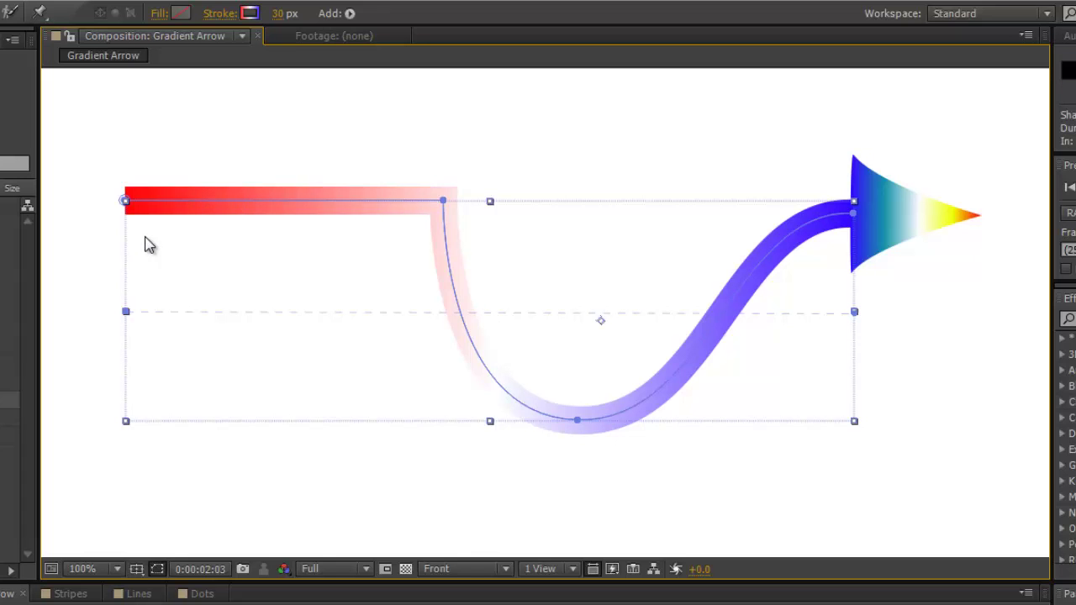
Step: Add a saturated yellow colour stop at 74.3% to the shaft's stroke gradient
left_click(249, 13)
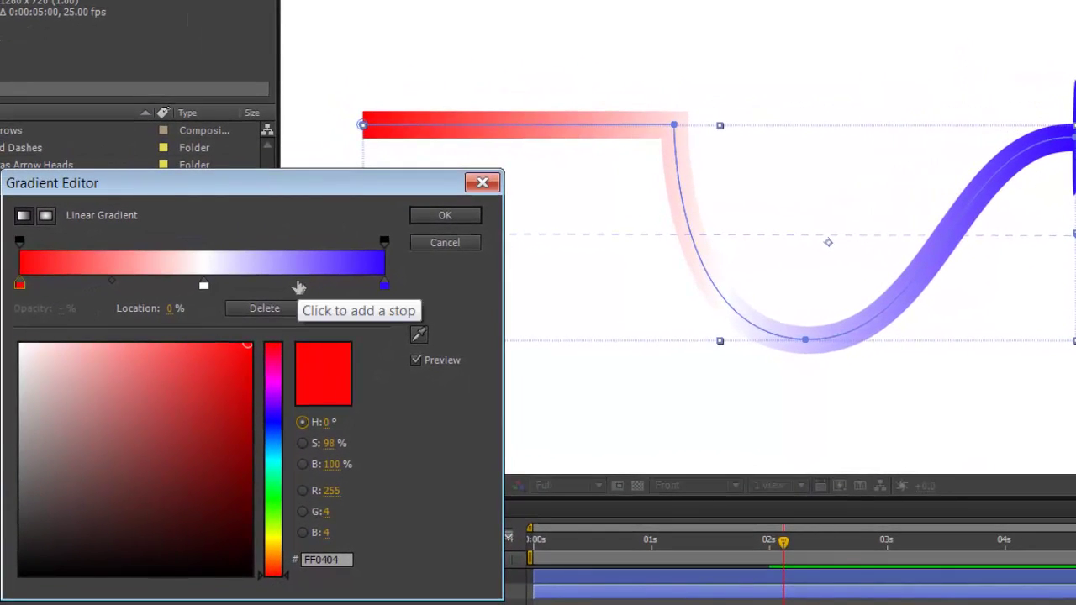
left_click(291, 286)
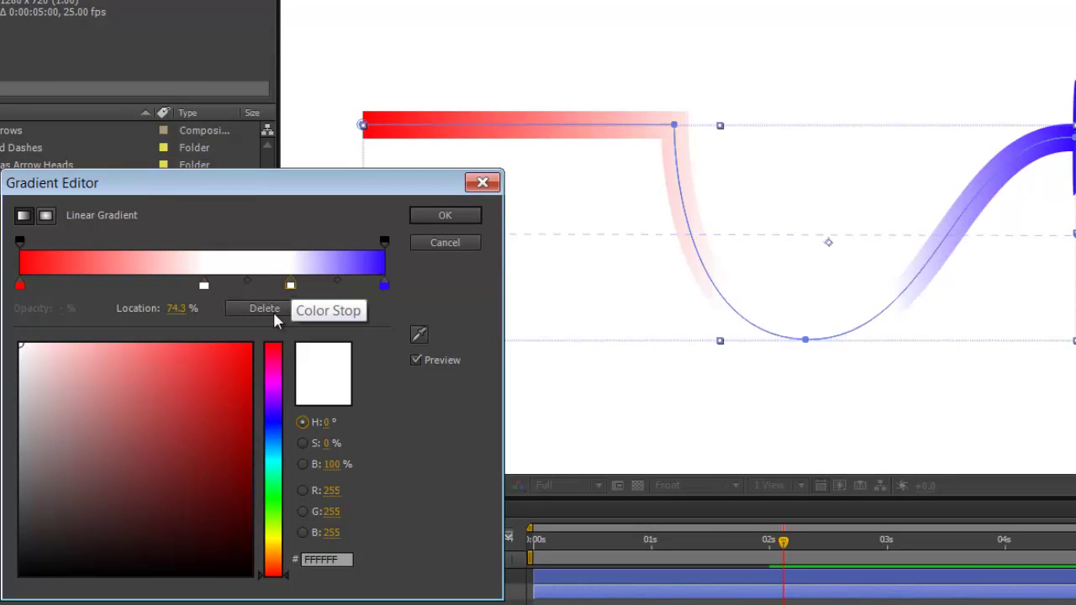
left_click(275, 540)
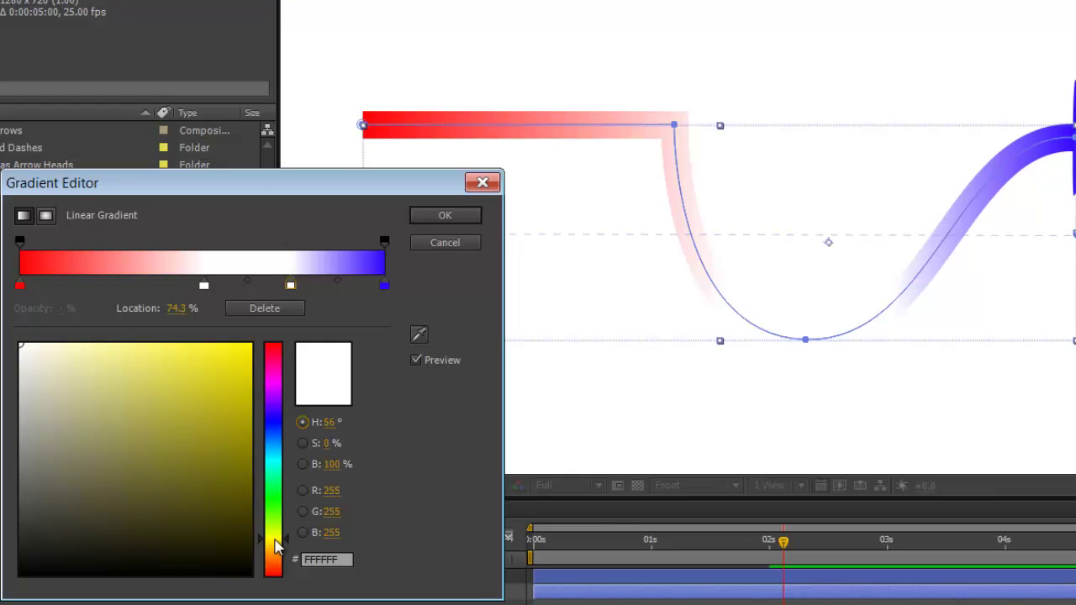
left_click_drag(228, 413, 226, 361)
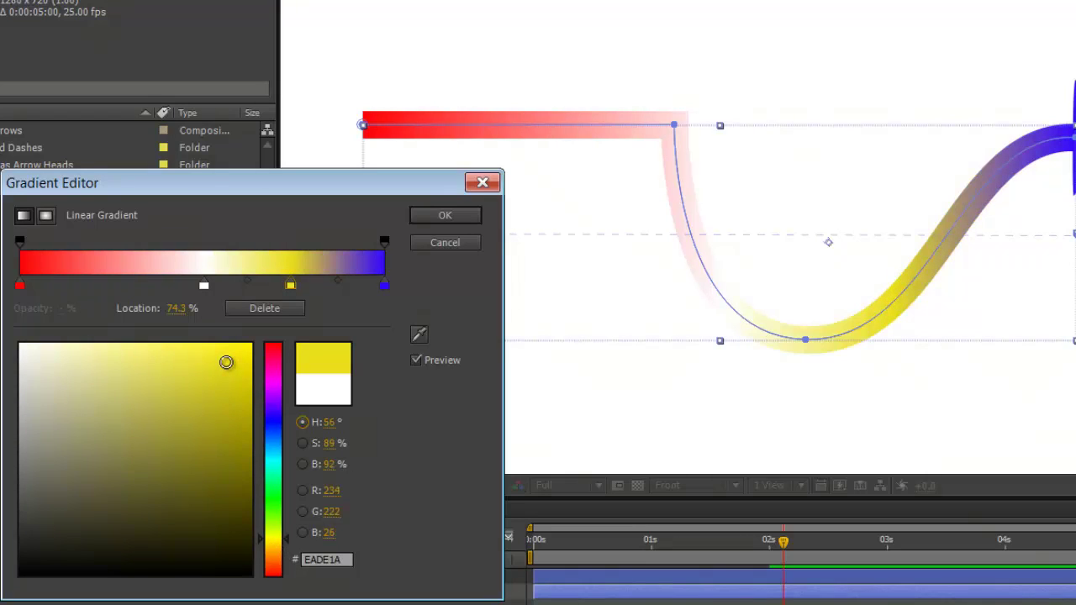
Step: Add a green (04FF9E) colour stop at 23.3% near the start of the gradient
left_click(108, 286)
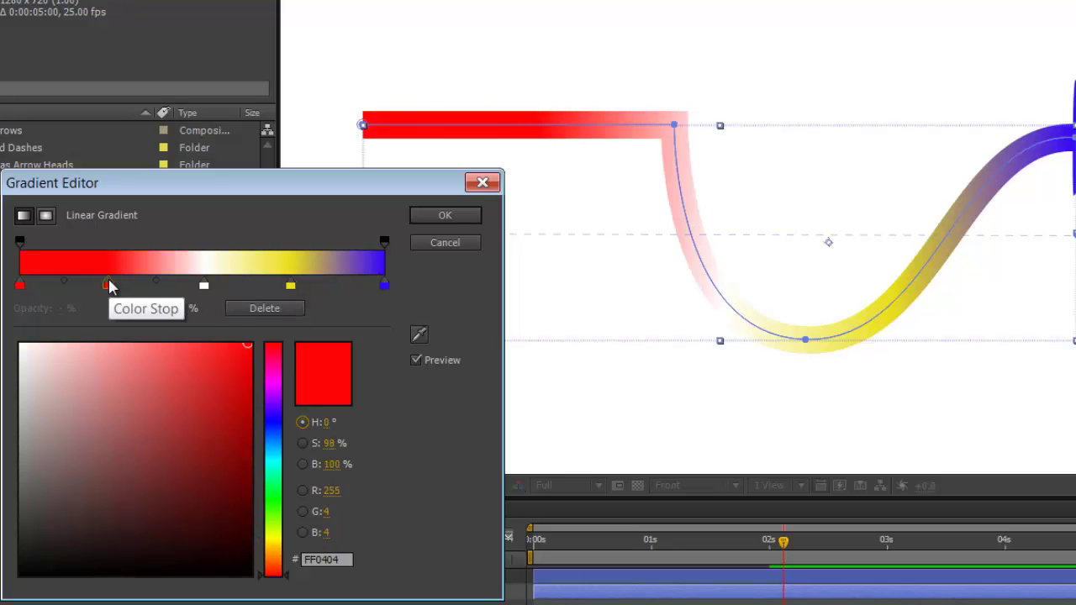
left_click(272, 423)
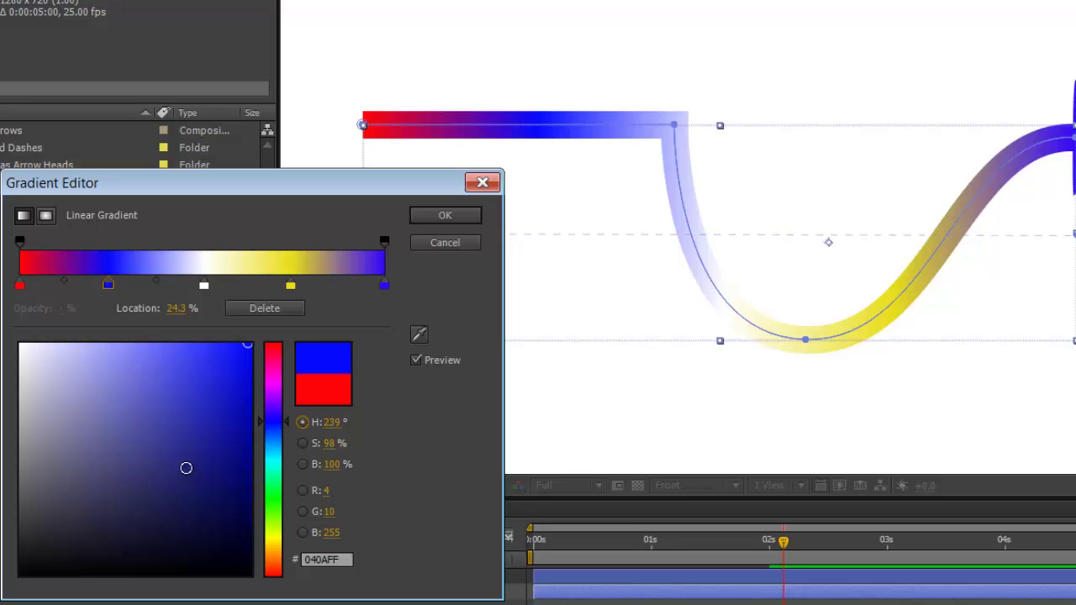
left_click(261, 309)
left_click(104, 285)
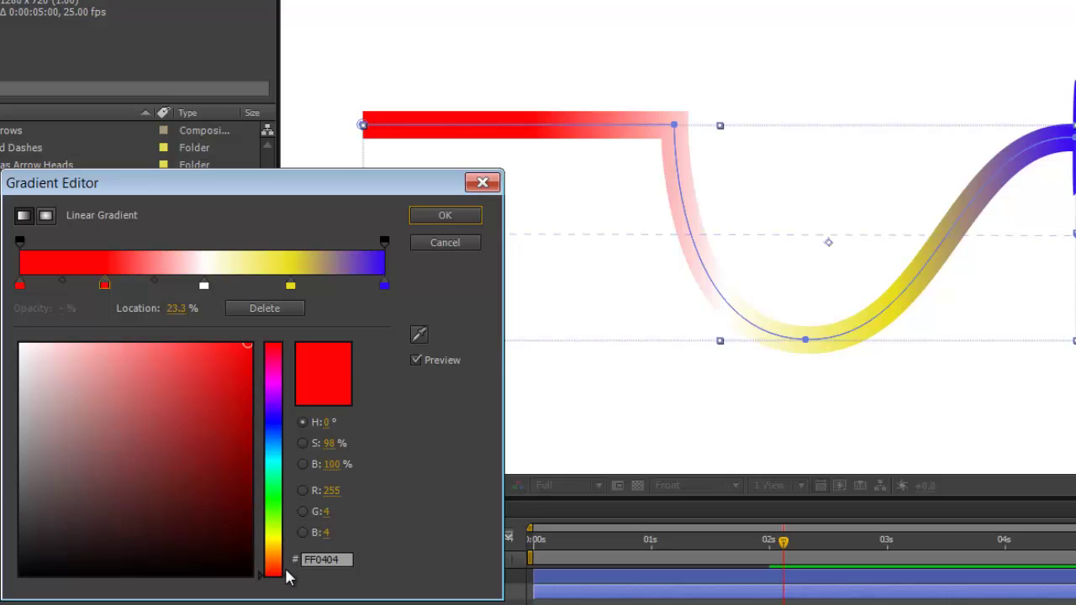
mouse_move(286, 576)
left_mouse_down()
mouse_move(285, 465)
mouse_move(289, 481)
left_mouse_up()
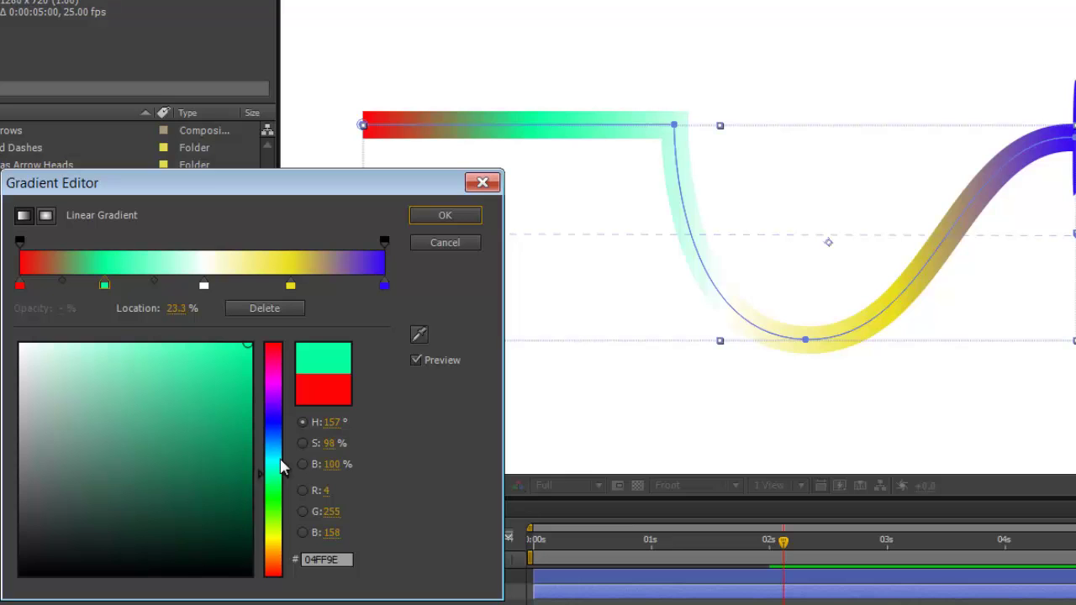
Step: Apply the edited gradient and scrub the timeline to preview the shaft growing
left_click(445, 215)
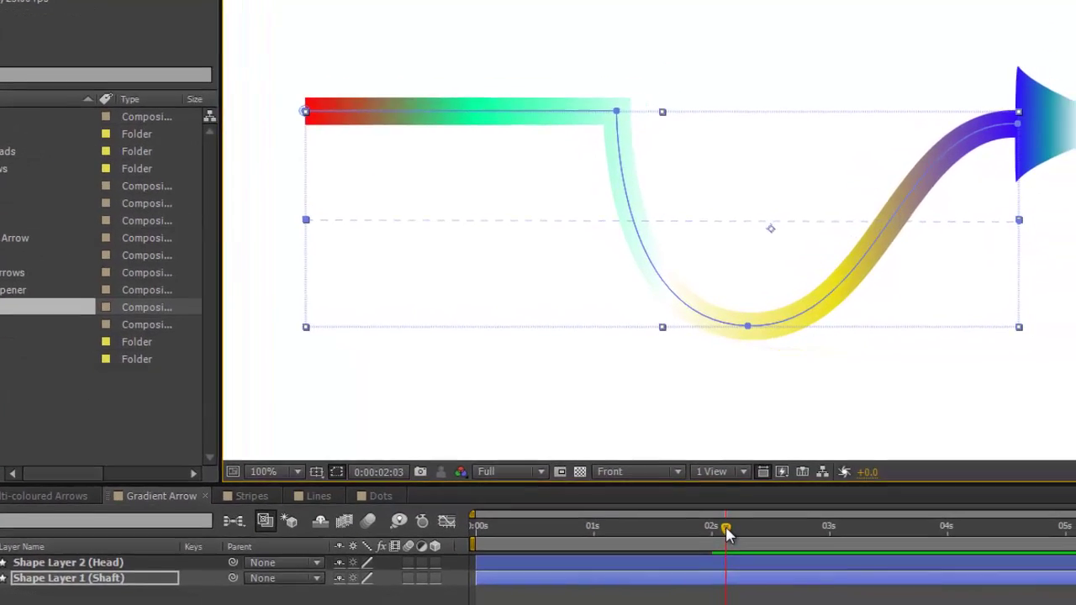
left_click_drag(727, 528, 461, 549)
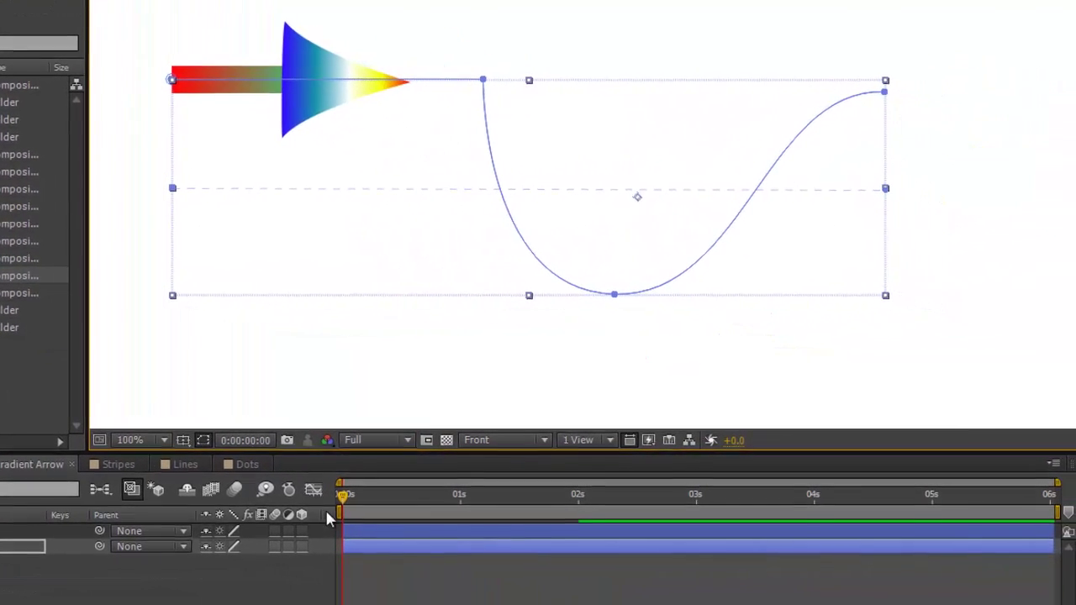
left_click_drag(327, 509, 580, 523)
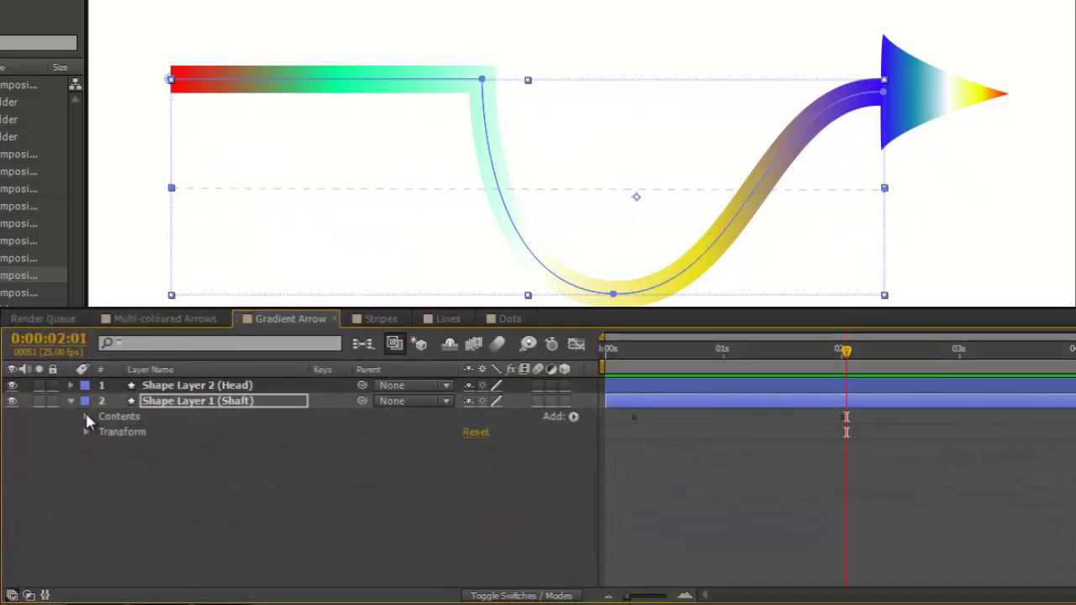
Step: Set an End Point keyframe of (273.0, -7.0) on the Shaft's Gradient Stroke 1 at 0:00:02:01
left_click(86, 416)
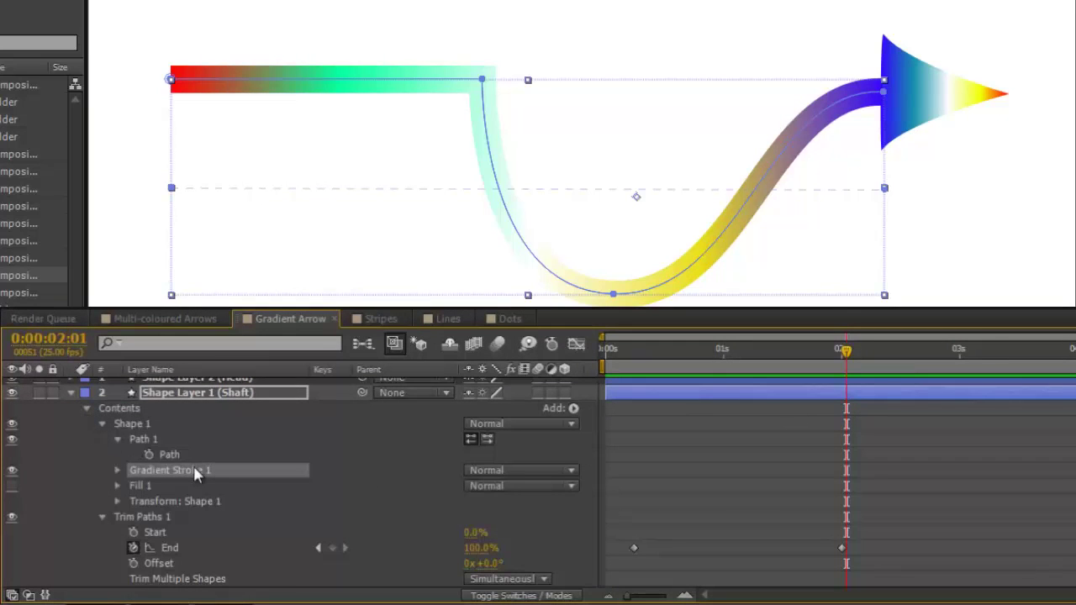
left_click(117, 471)
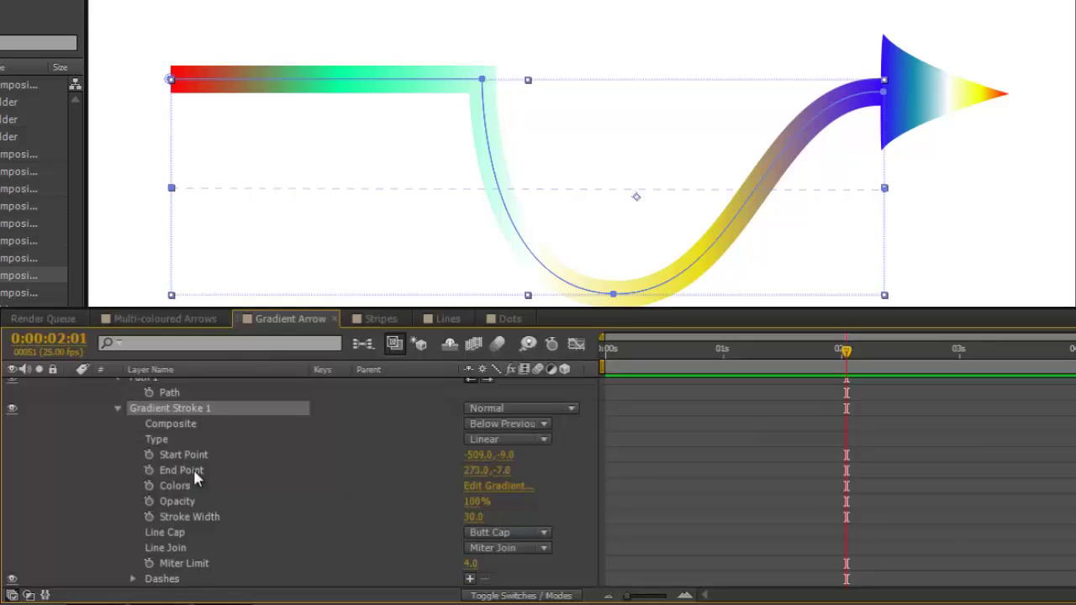
left_click(149, 471)
scroll(388, 417, "up", 2)
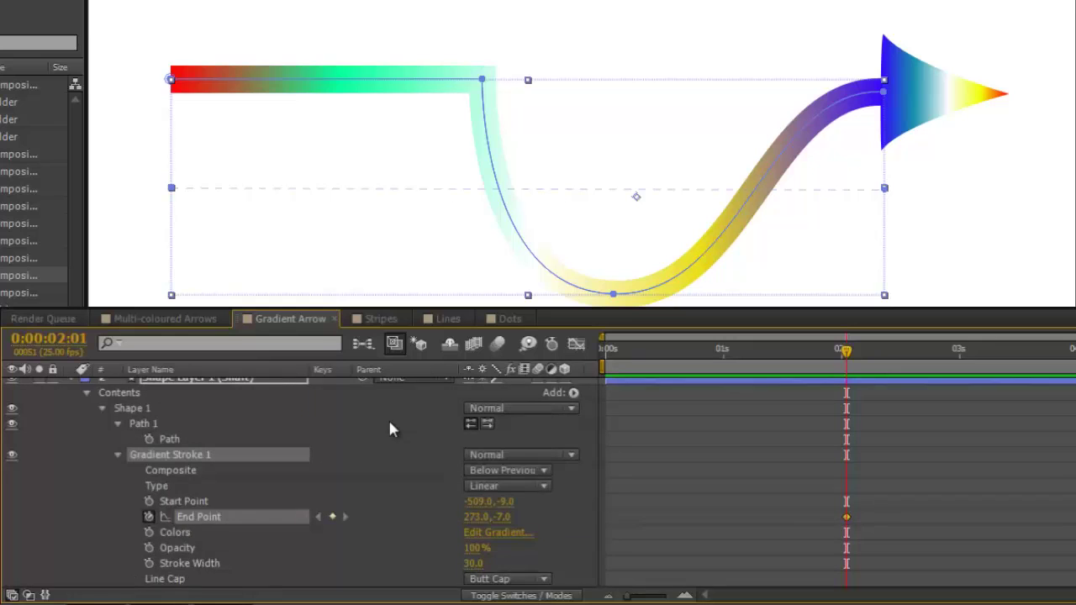
scroll(389, 430, "up", 1)
Step: Show the Shaft's animated properties with U and align the End Point keyframe with End at 2 seconds
left_click(236, 400)
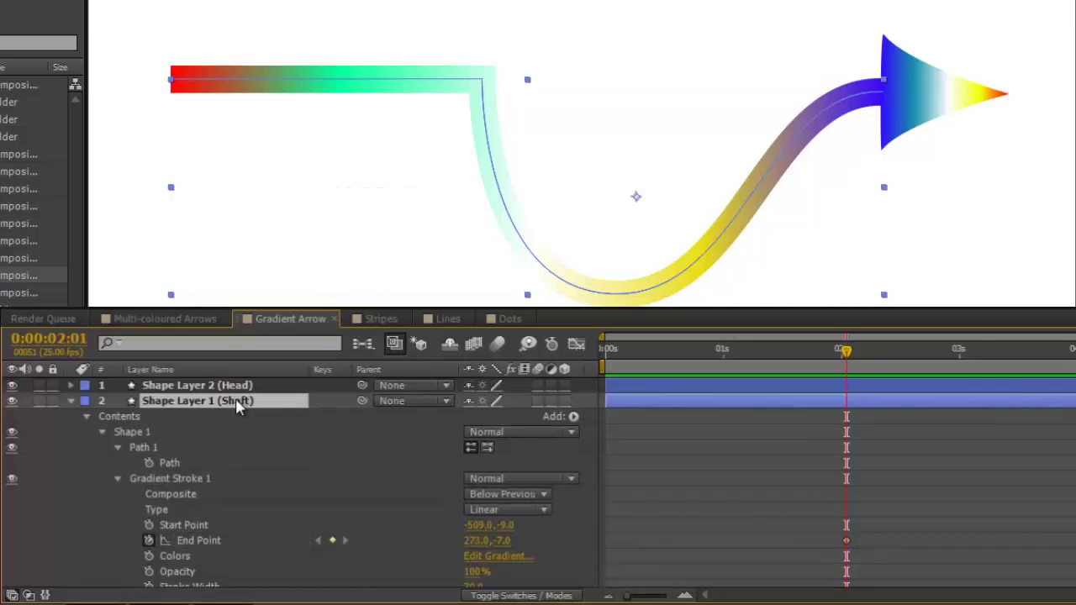
key("u")
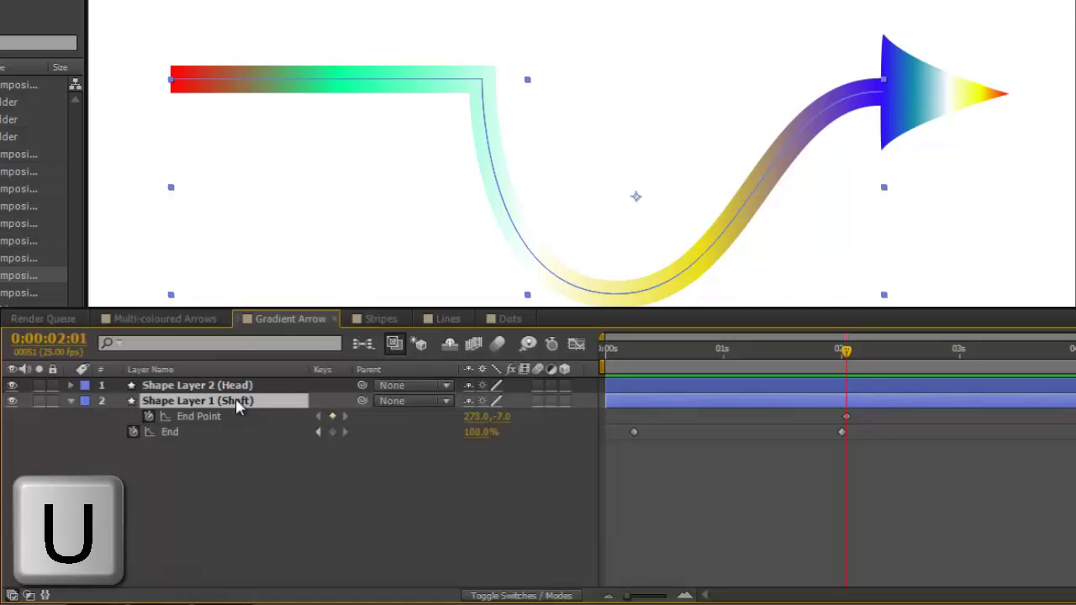
left_click(317, 431)
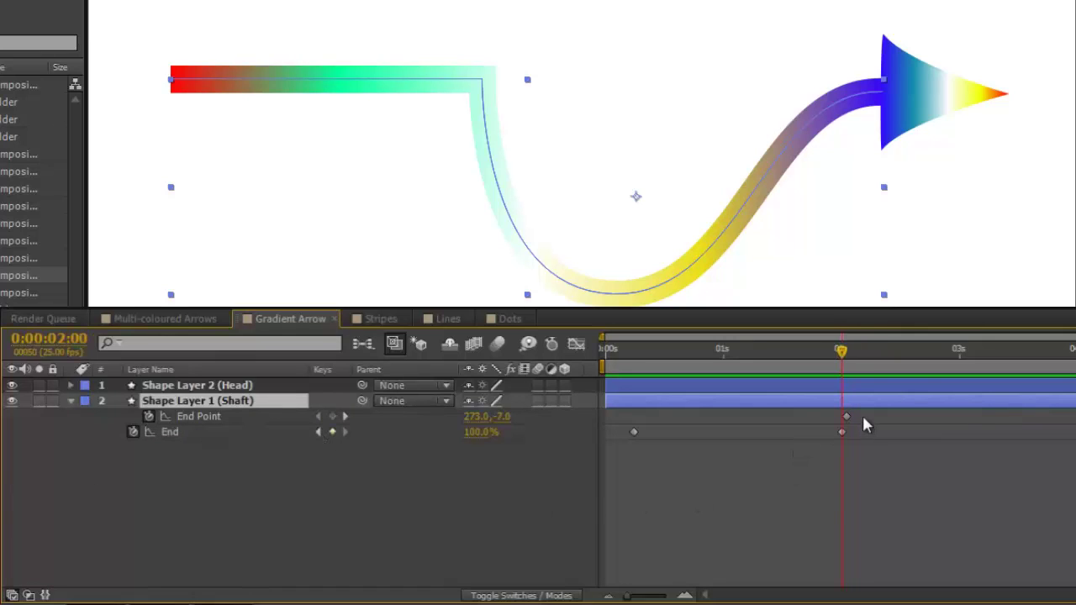
left_click_drag(846, 416, 842, 416)
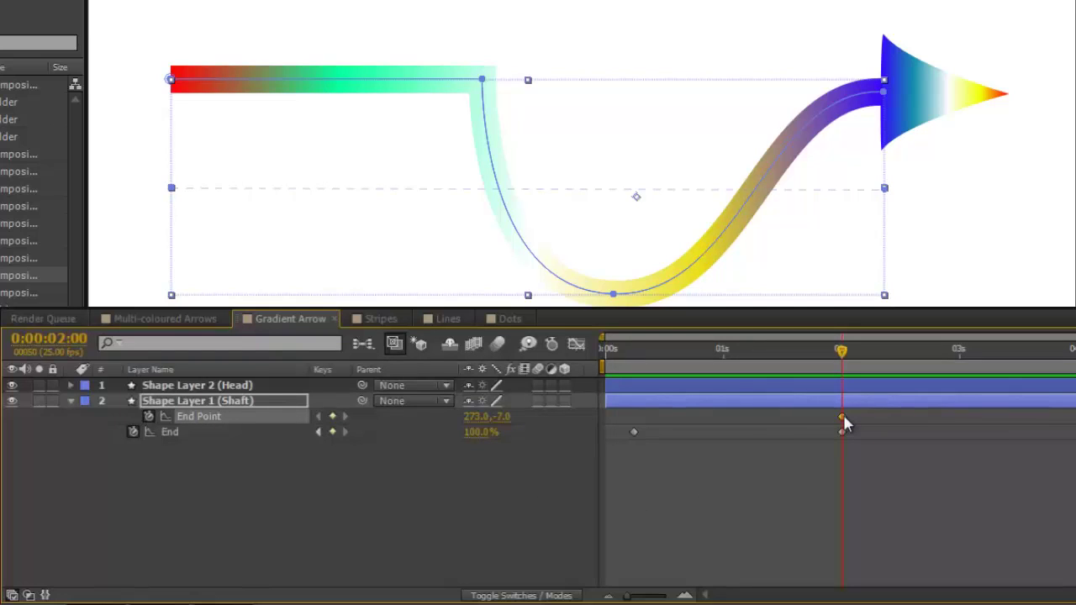
Step: At 0:00:00:06, key the gradient End Point at (-395.0, -8.0) and preview it following the shaft
left_click(317, 432)
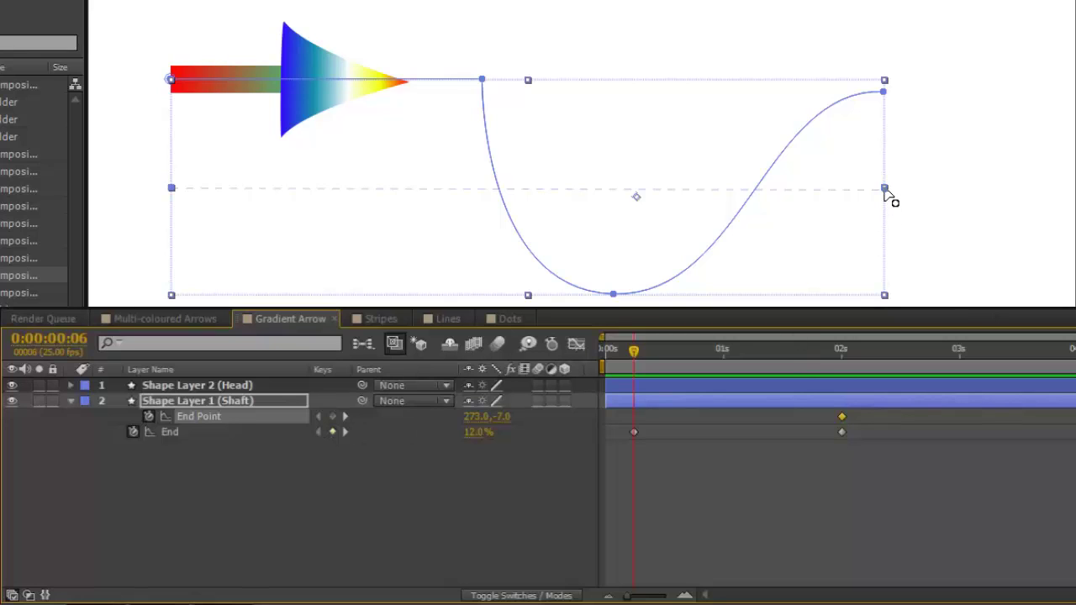
left_click_drag(889, 195, 275, 188)
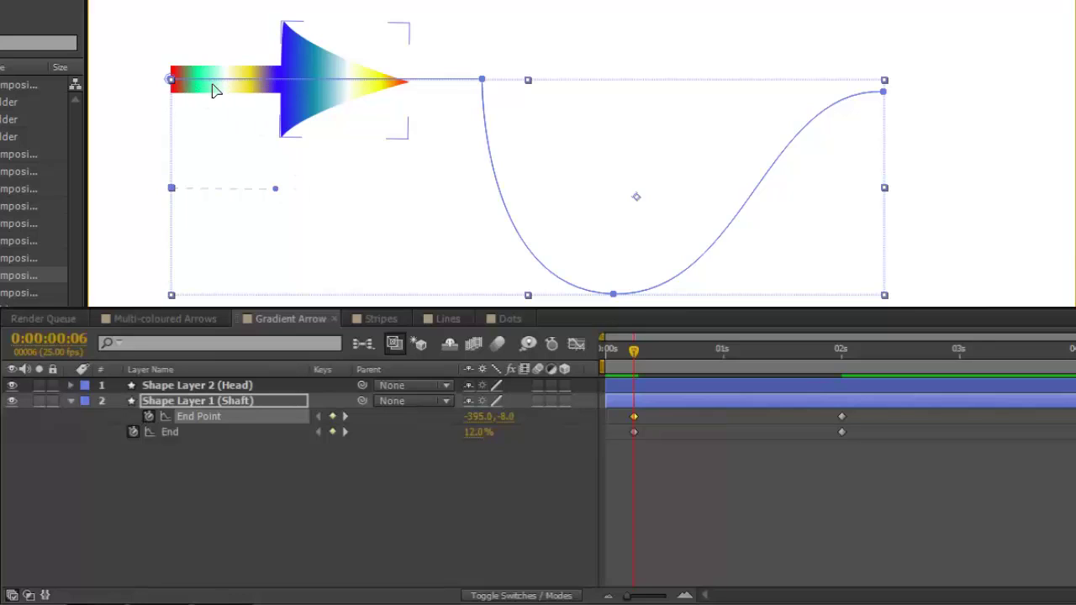
left_click_drag(633, 356, 850, 401)
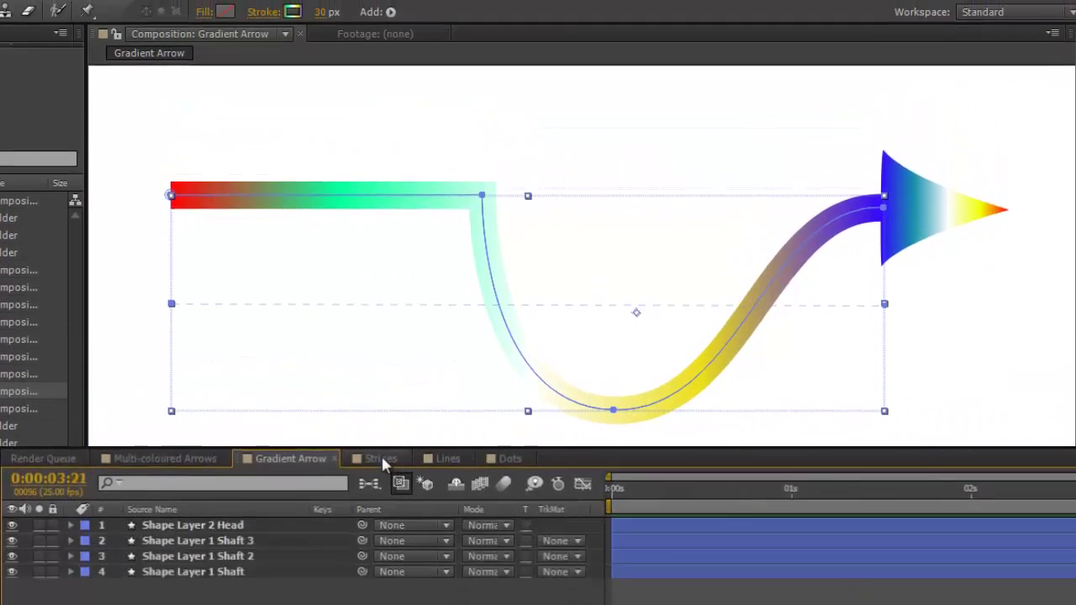
left_click(381, 319)
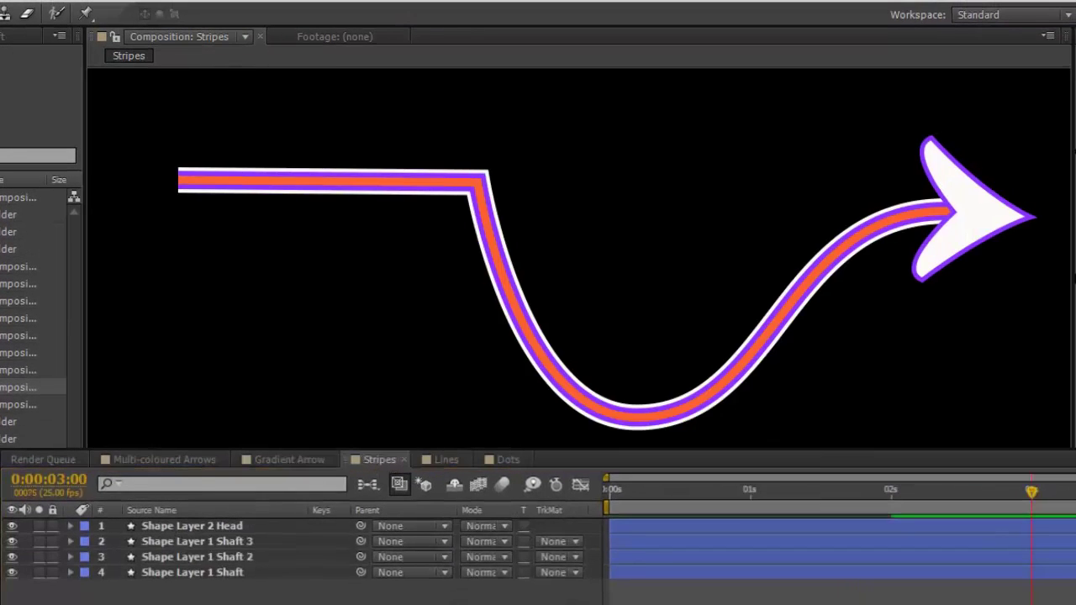
left_click(231, 574)
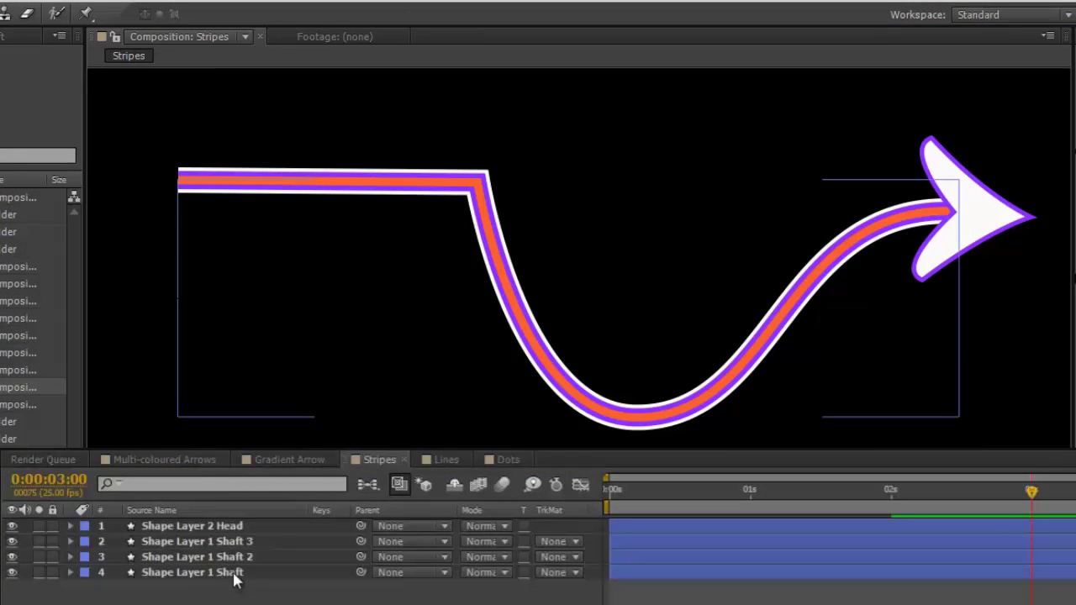
left_click(247, 571)
key("Return")
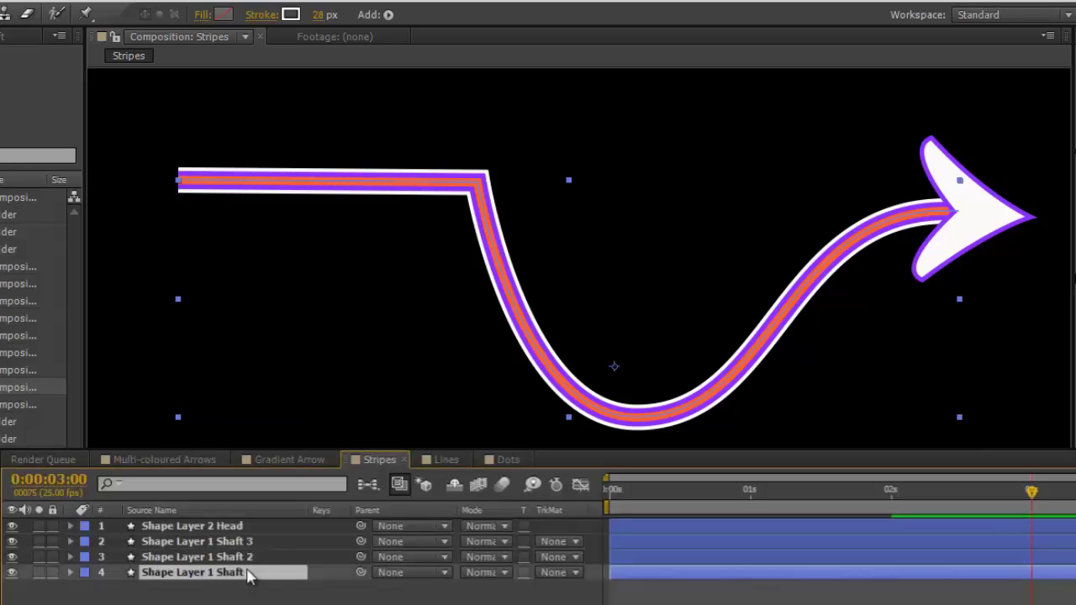
key("ctrl+d")
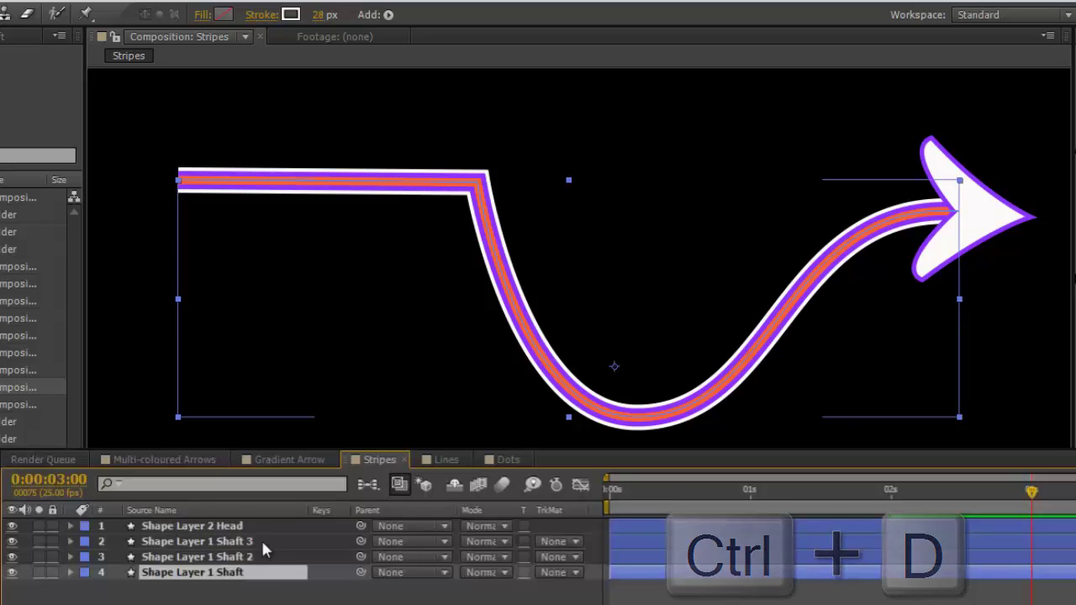
left_click(263, 599)
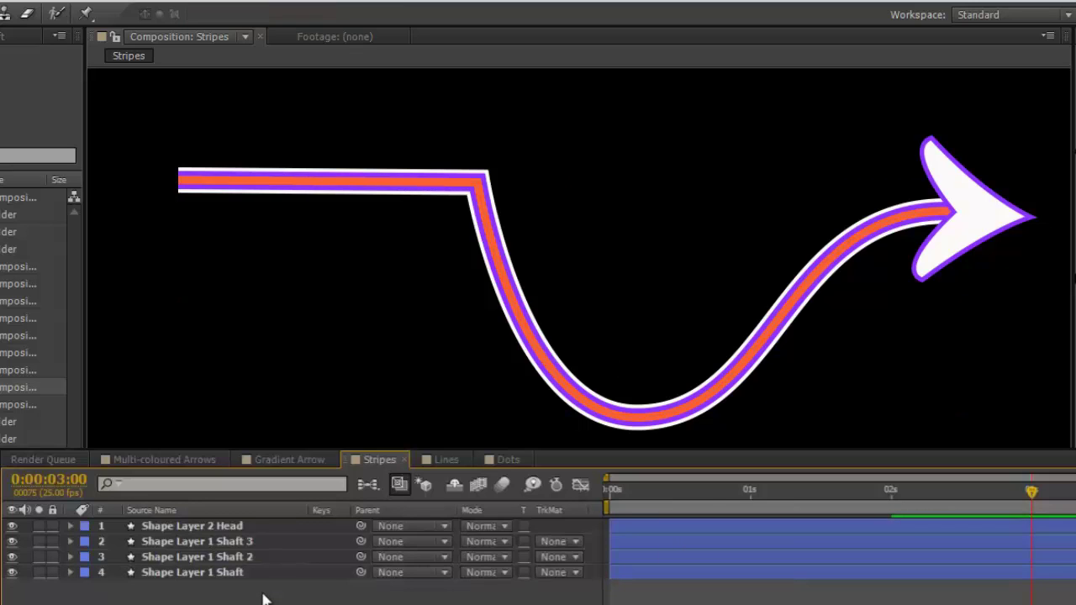
left_click(250, 571)
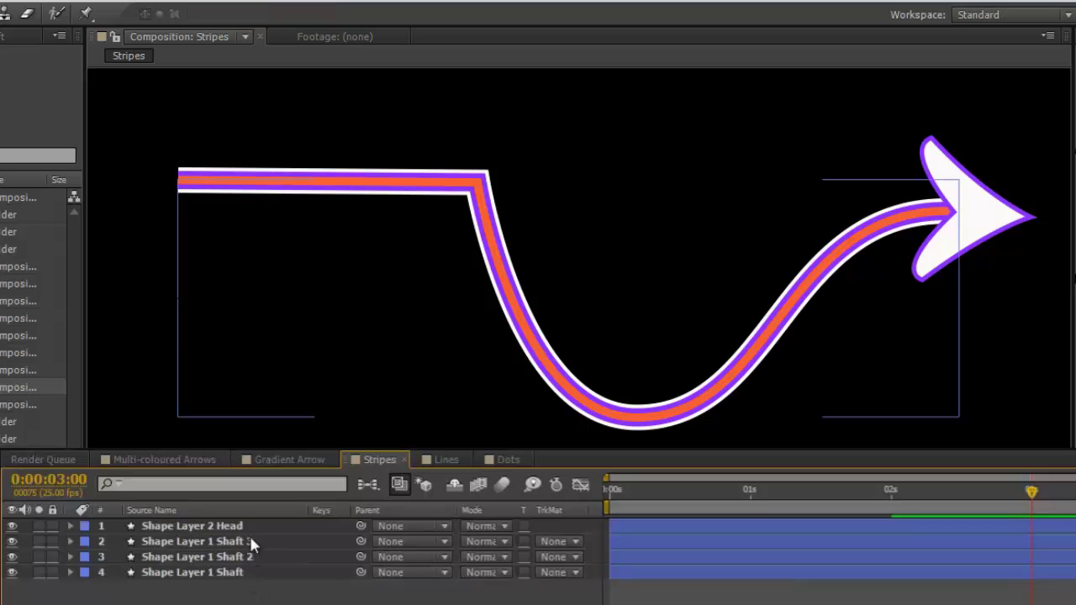
left_click(250, 542)
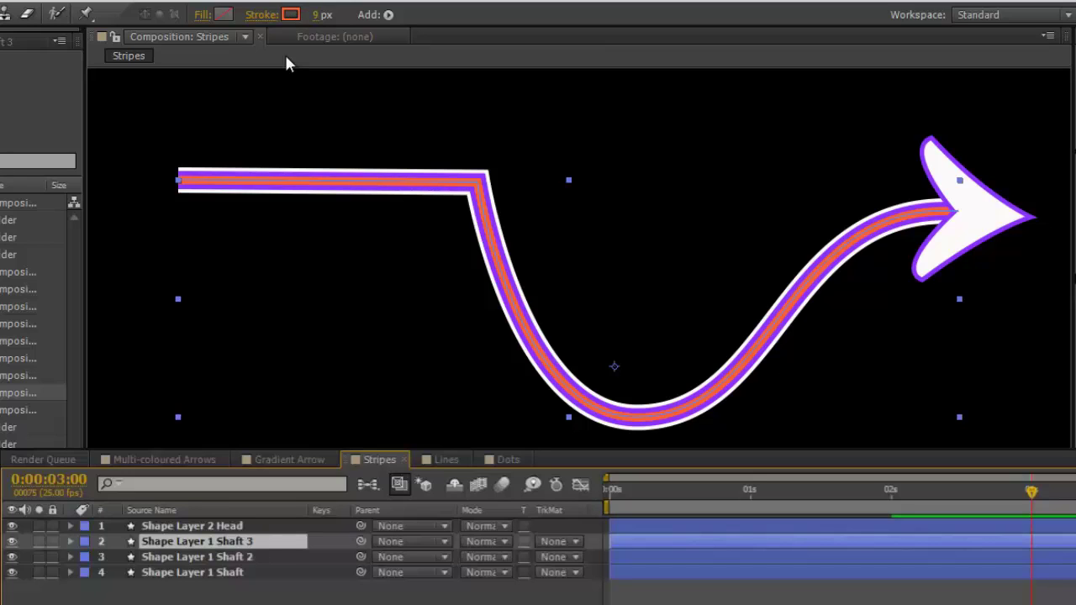
left_click(286, 557)
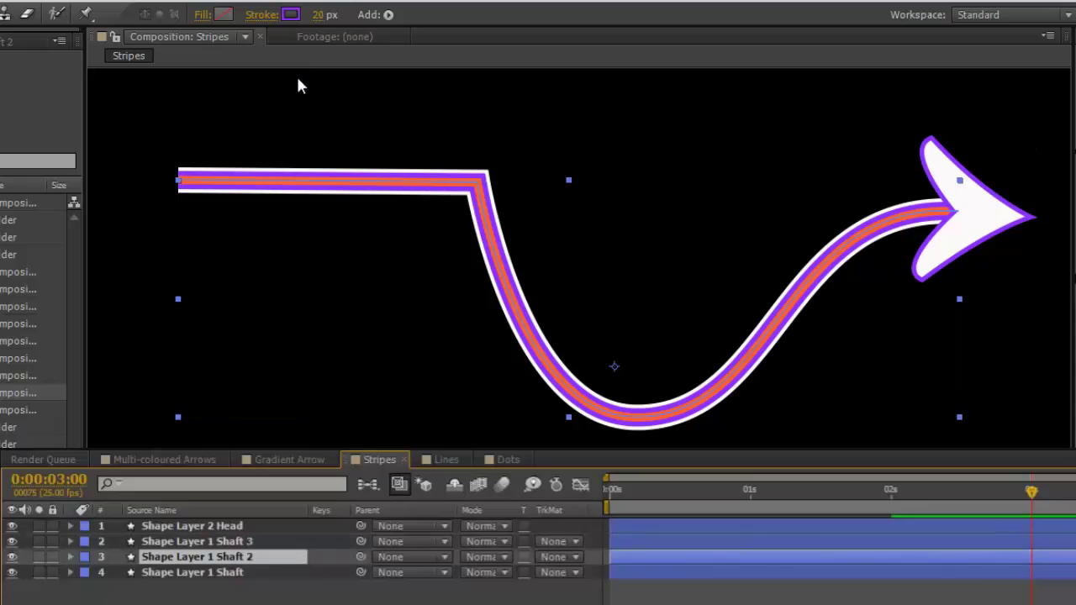
left_click(291, 15)
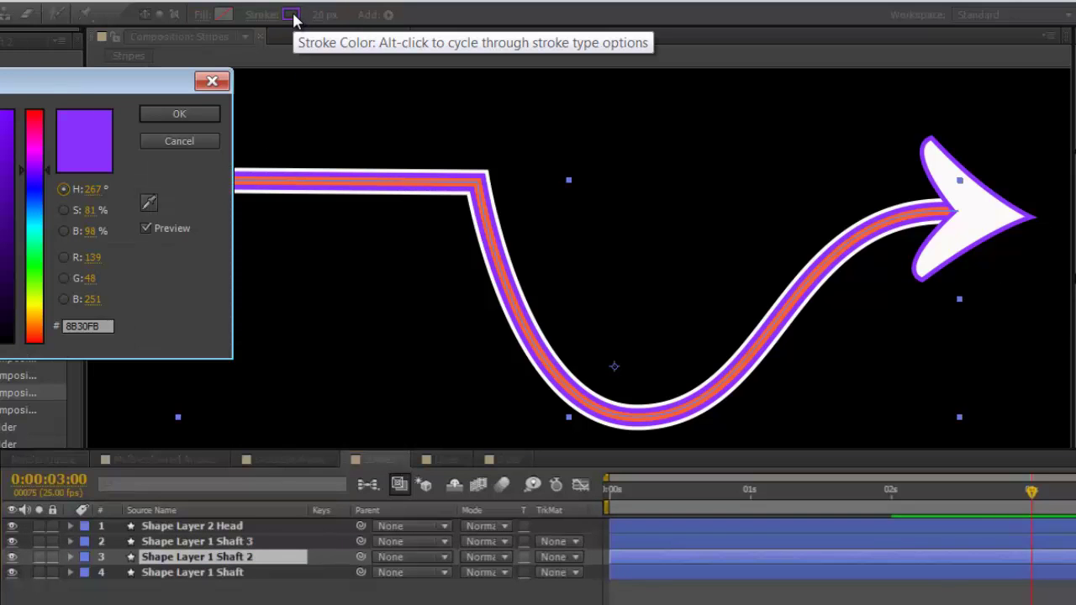
left_click(183, 116)
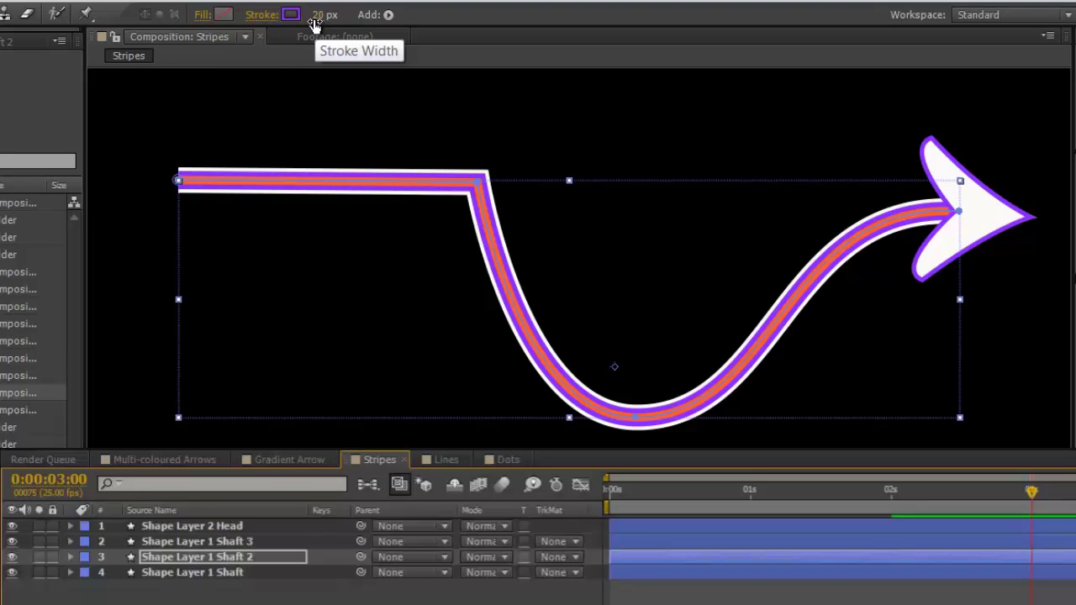
Step: Open the Lines composition and set the shaft's dash Offset to 16
left_click(446, 460)
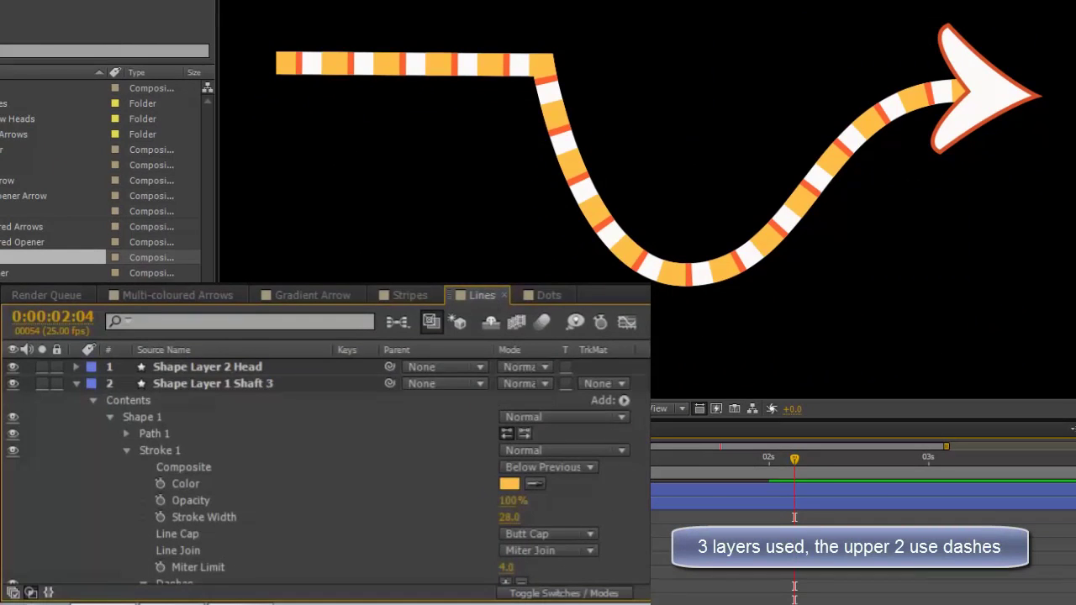
scroll(328, 471, "down", 5)
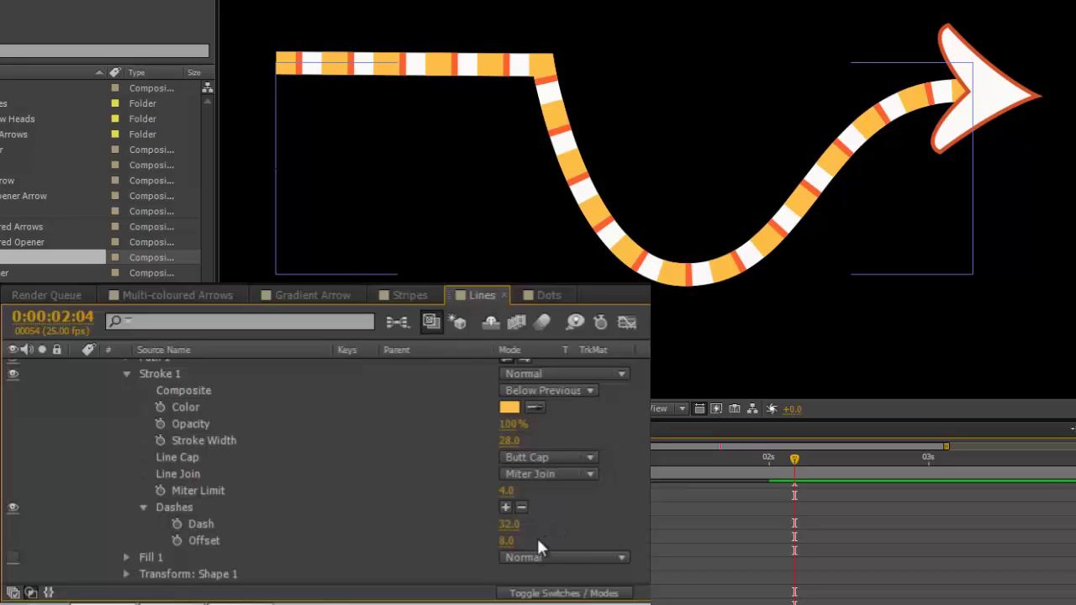
mouse_move(511, 543)
left_mouse_down()
mouse_move(533, 541)
mouse_move(513, 539)
left_mouse_up()
left_click(513, 540)
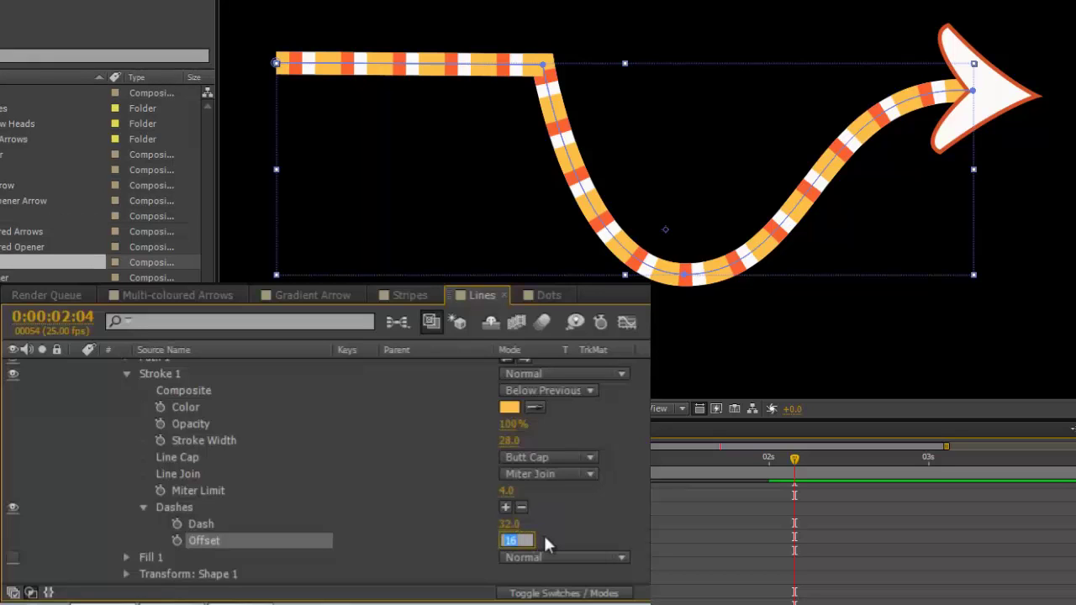
key("Return")
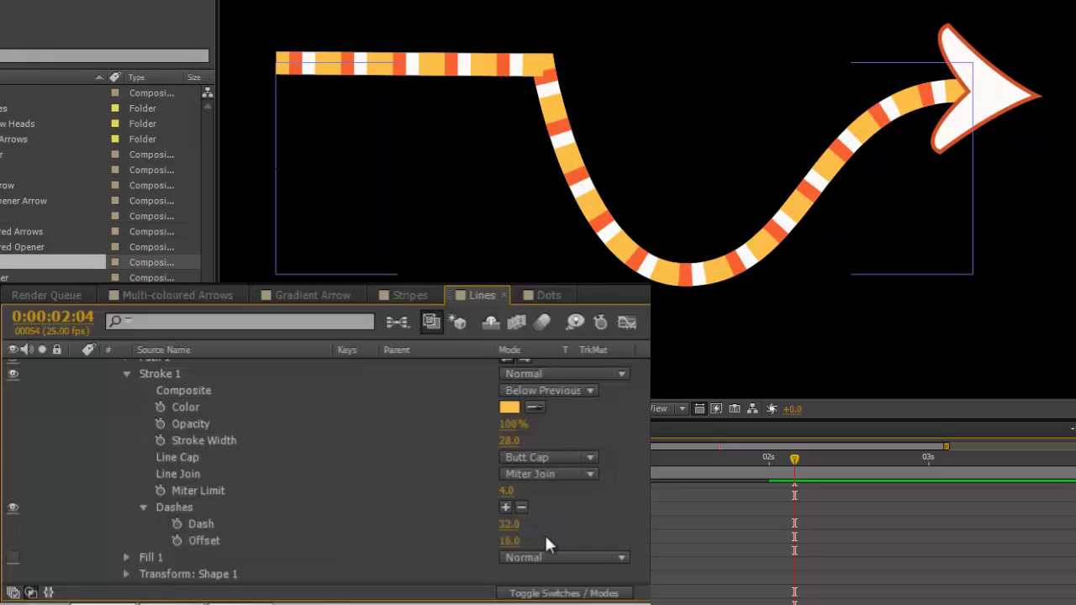
Step: Add a Gap to the dashes and set it to 25
left_click(505, 507)
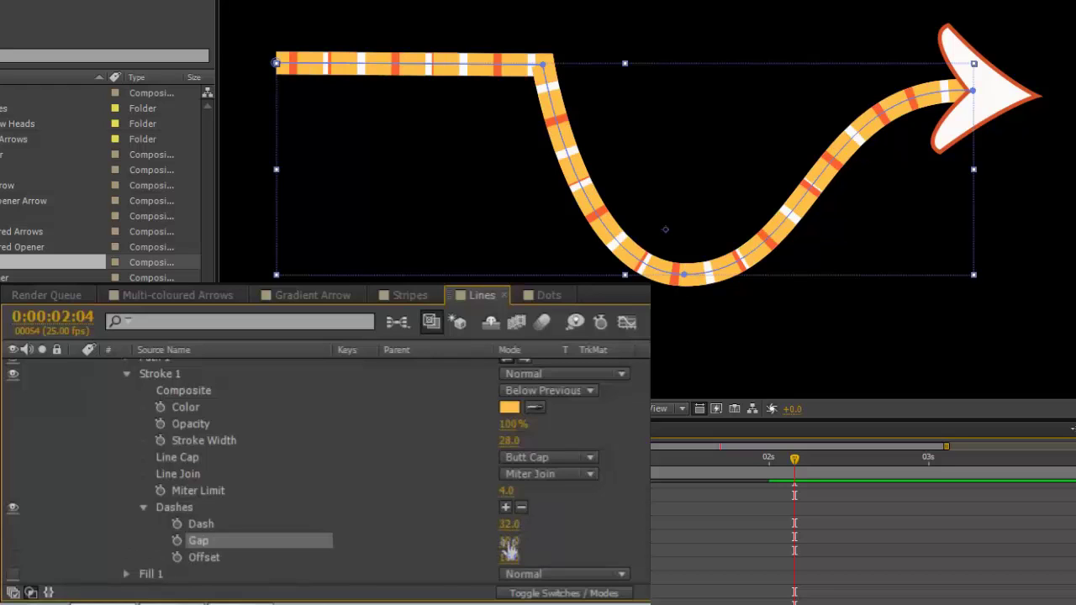
left_click_drag(511, 548, 521, 540)
left_click(522, 547)
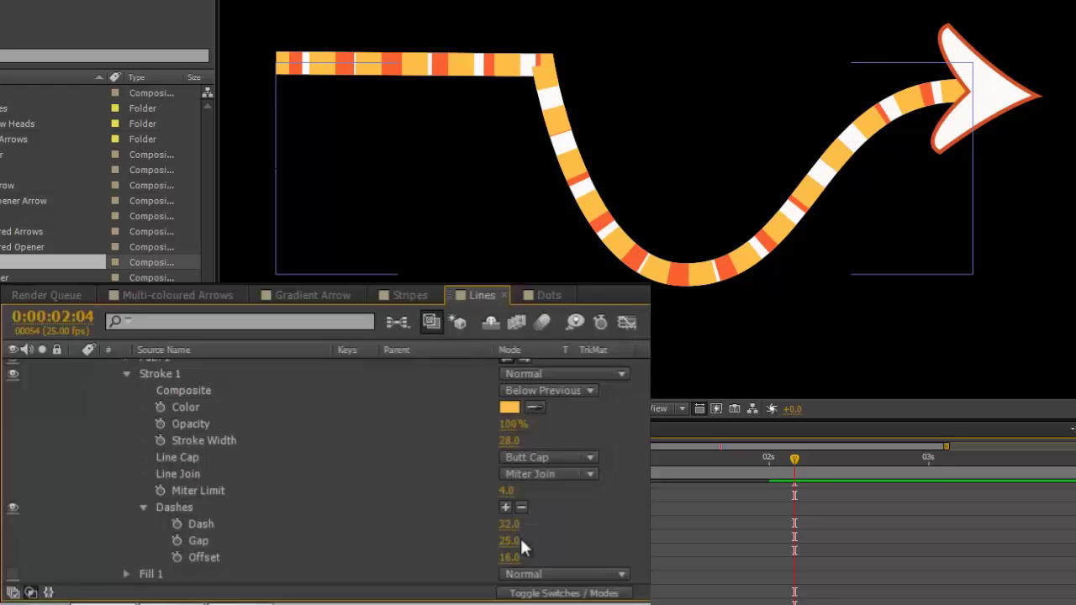
Step: Switch to Dots, select the heart head's Gradient Fill 1 and view its radial gradient colours
left_click(557, 295)
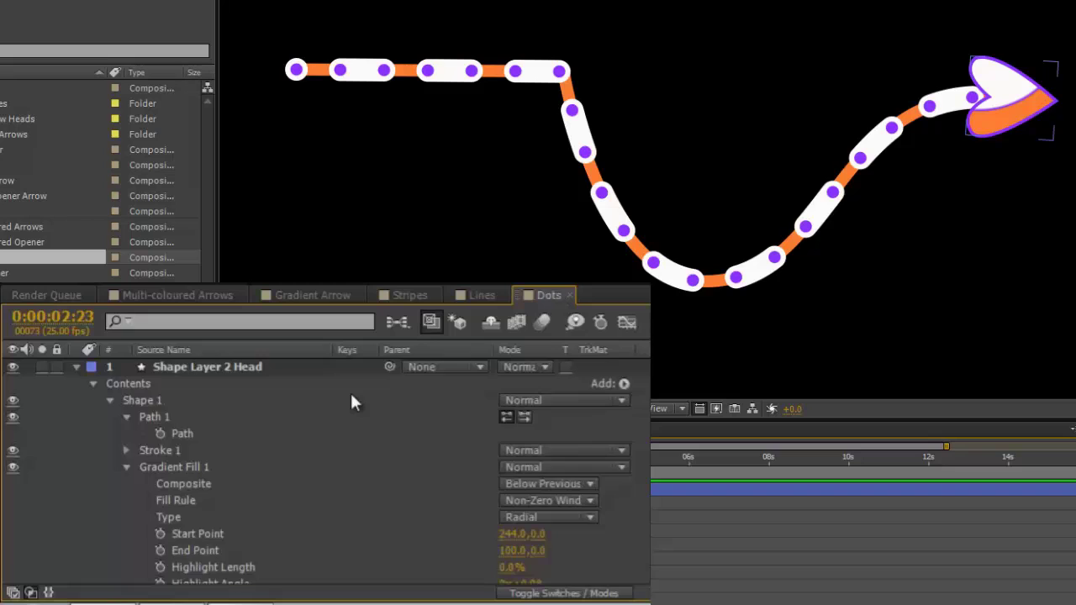
scroll(351, 404, "down", 3)
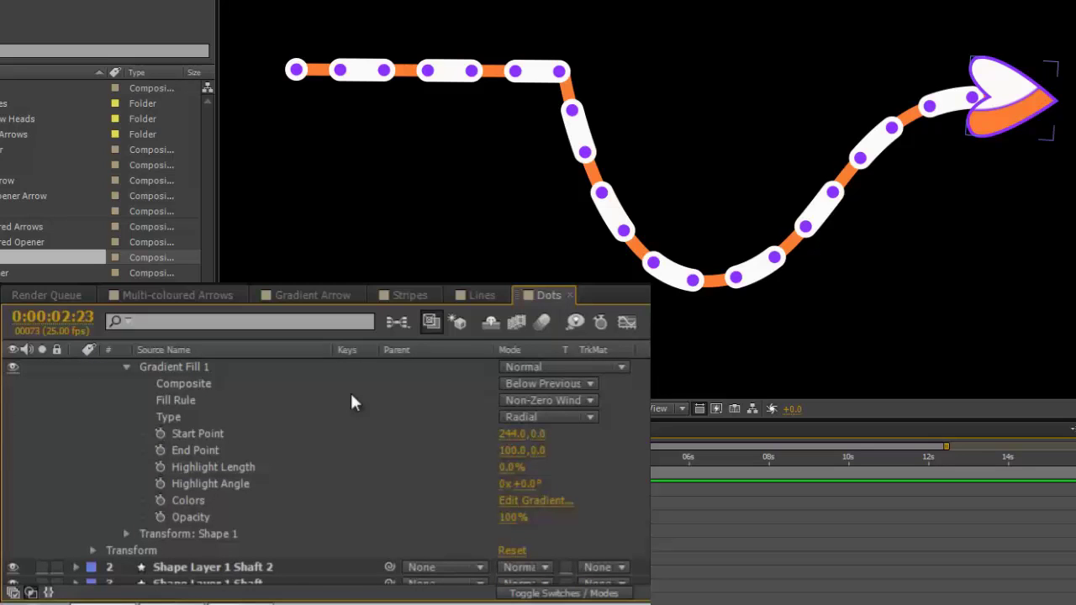
left_click(201, 363)
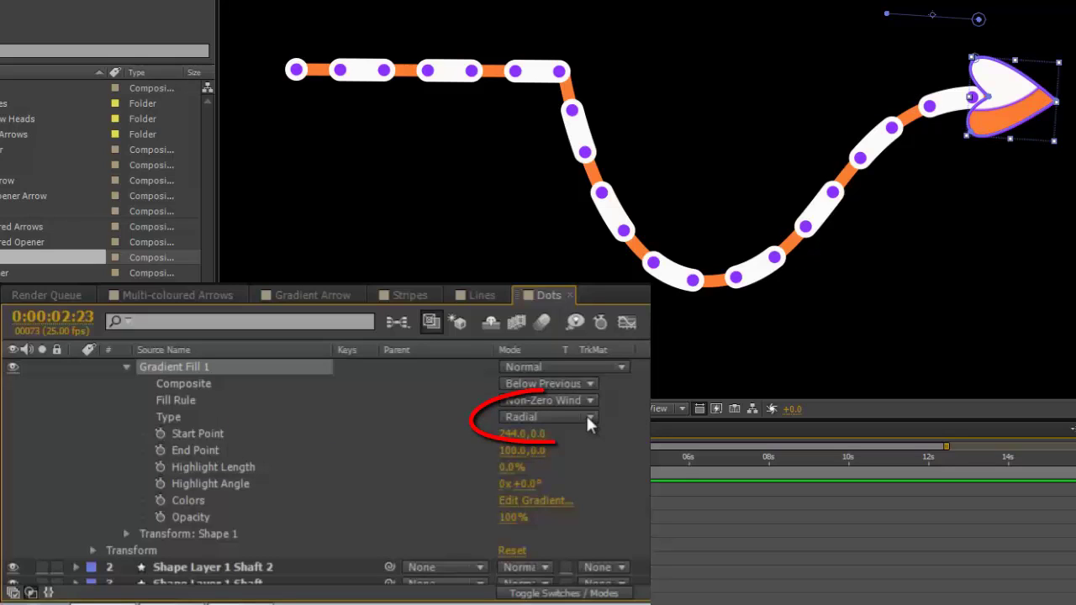
left_click(545, 504)
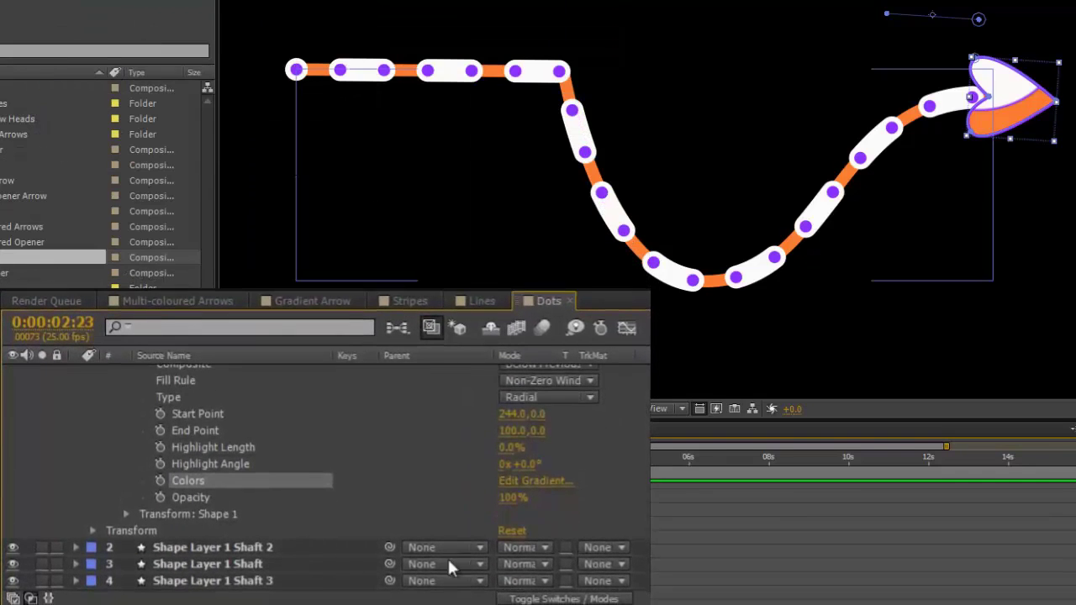
left_click(41, 547)
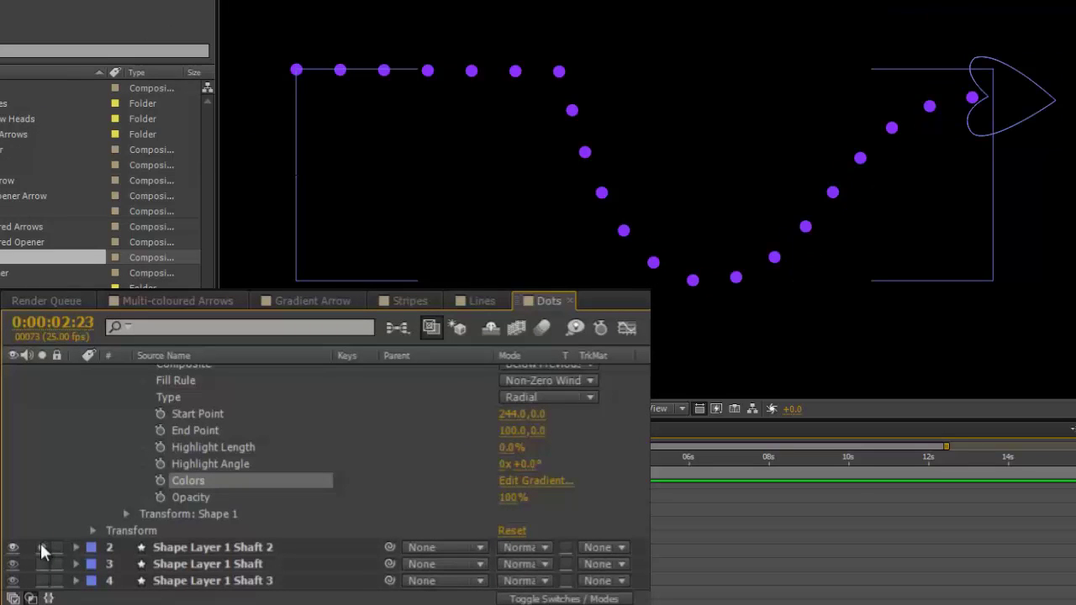
left_click(42, 547)
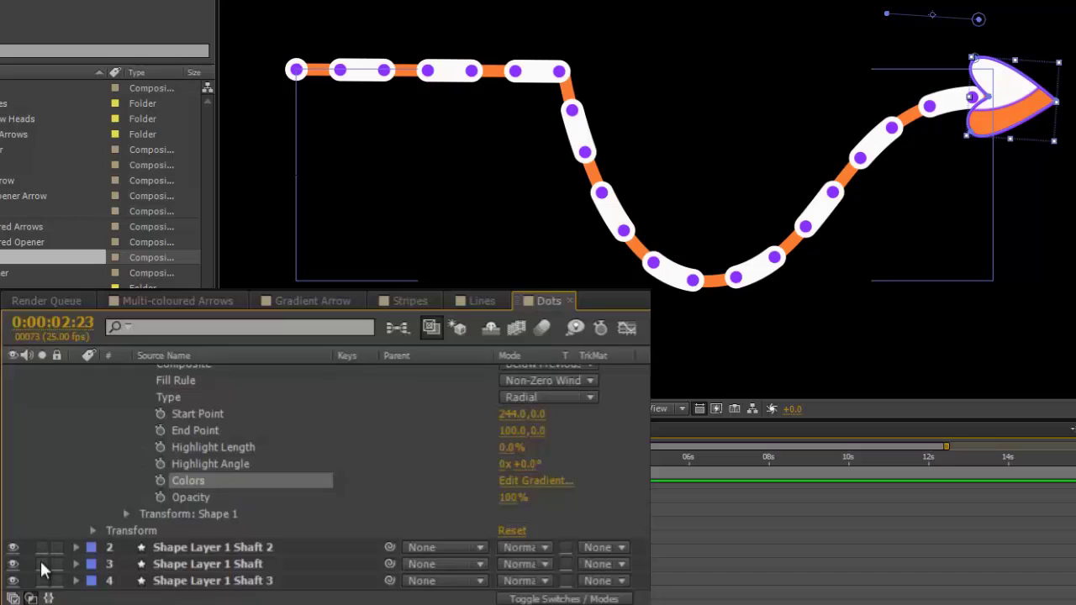
left_click(40, 561)
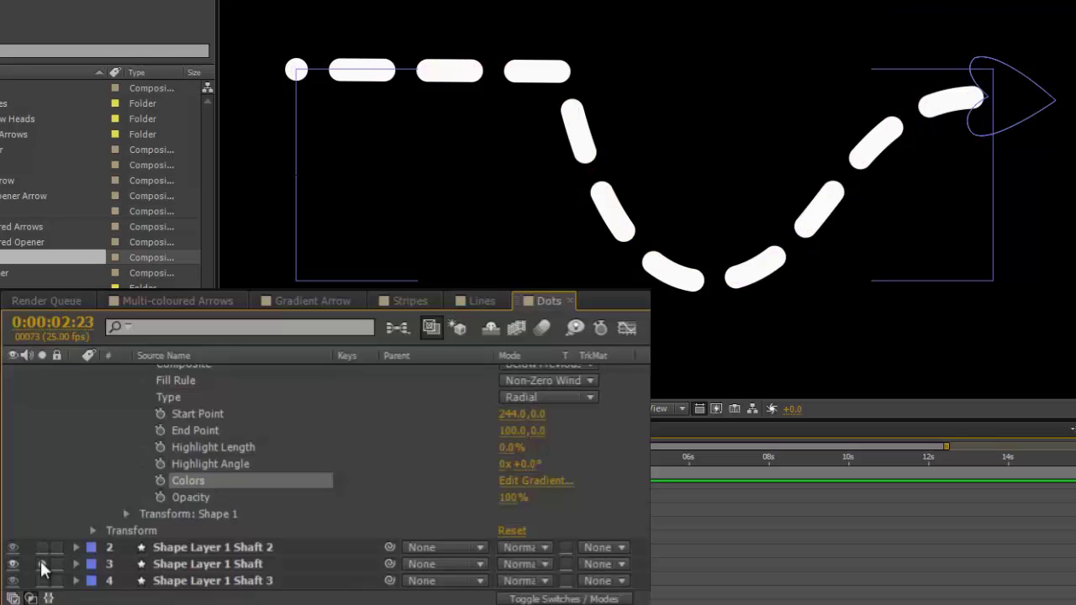
left_click(40, 561)
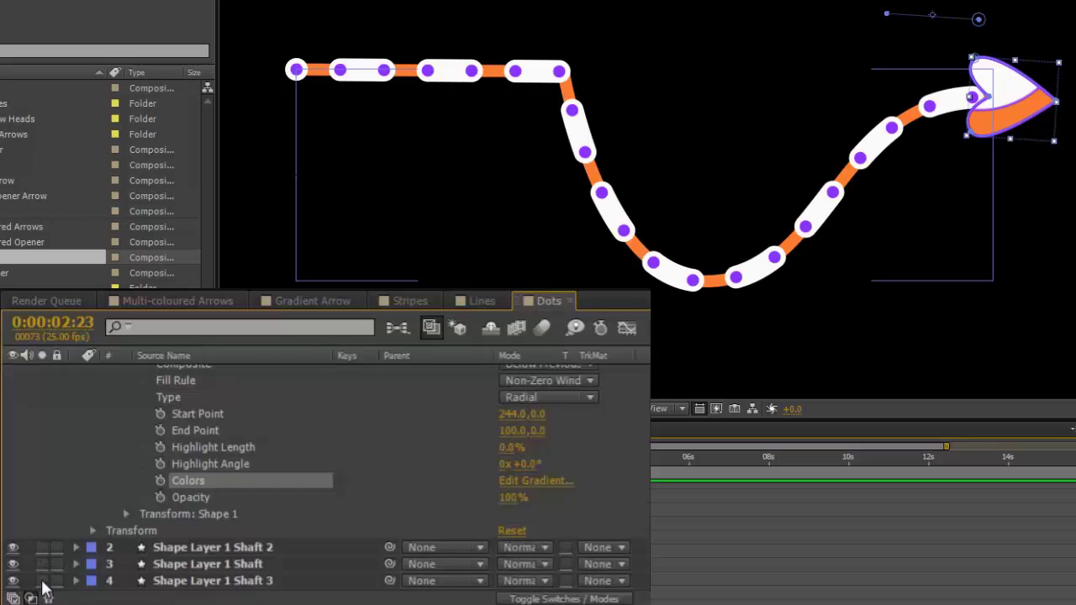
left_click(42, 581)
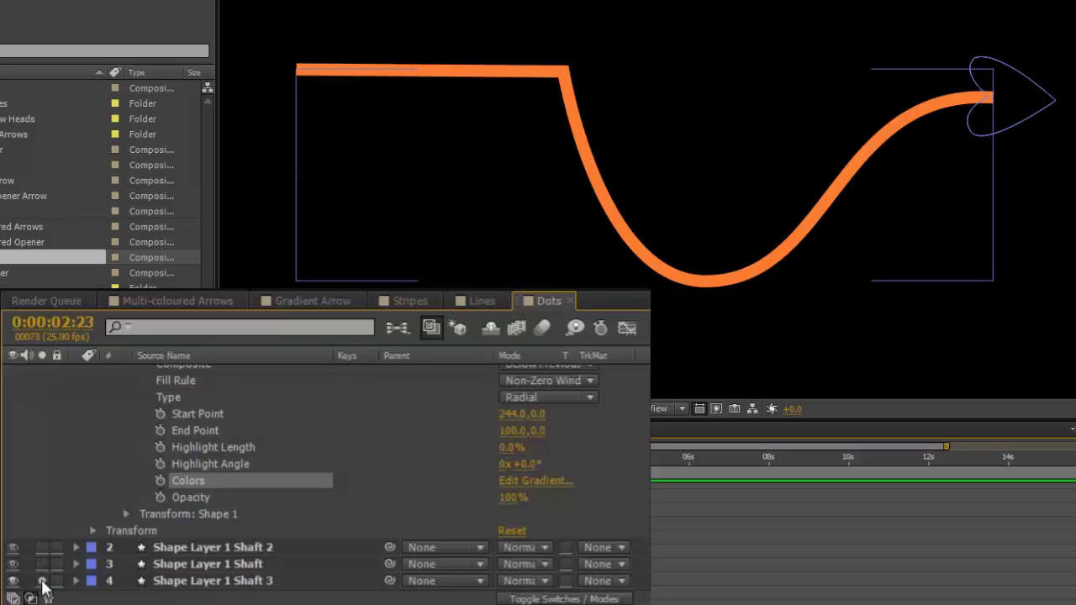
left_click(42, 581)
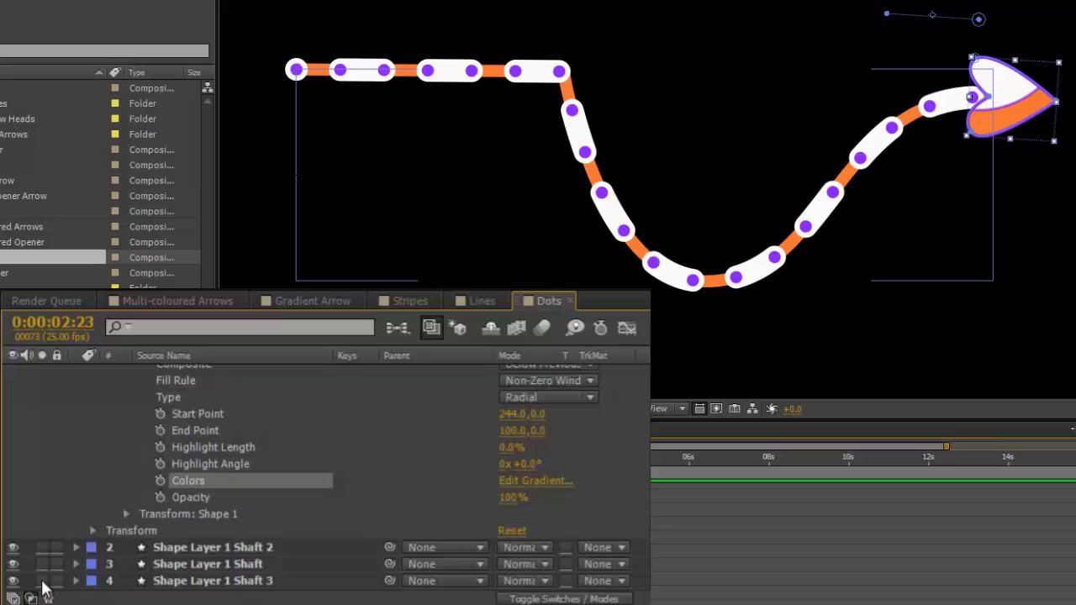